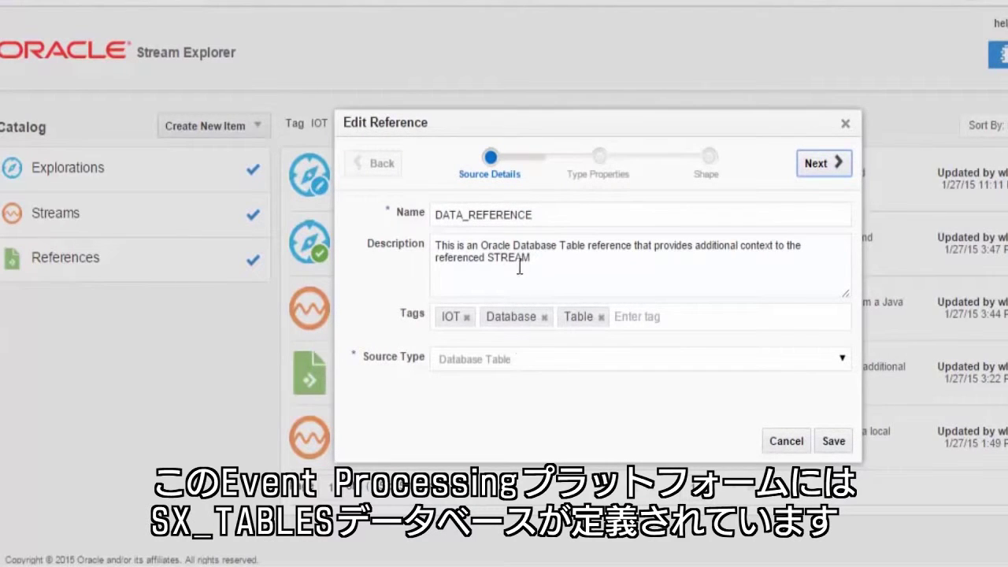
- Review DATA_REFERENCE's data source, the available database table shapes and its source details, leaving the reference without saving changes
{"action": "left_click", "coordinate": [806, 171]}
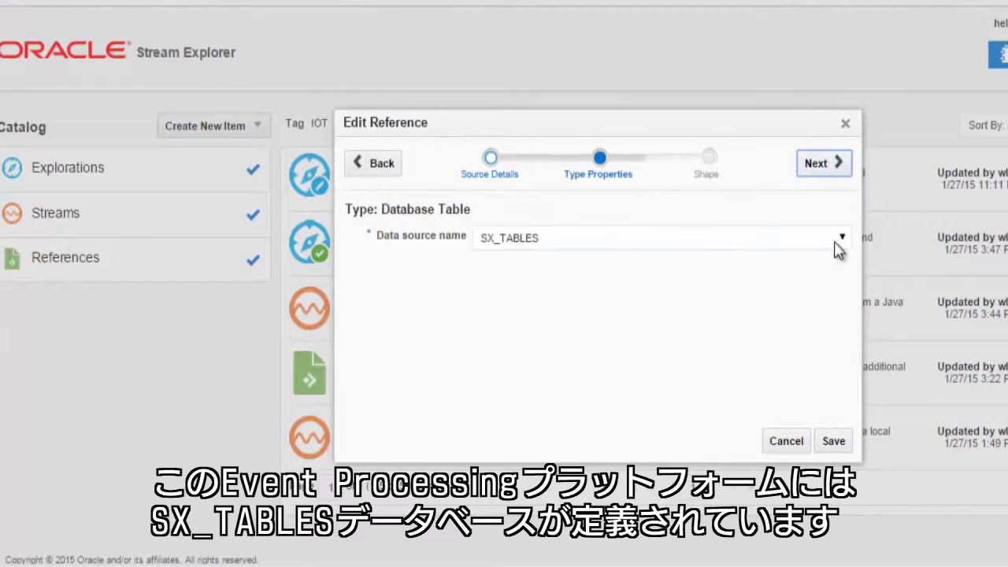
{"action": "left_click", "coordinate": [836, 241]}
{"action": "left_click", "coordinate": [839, 241]}
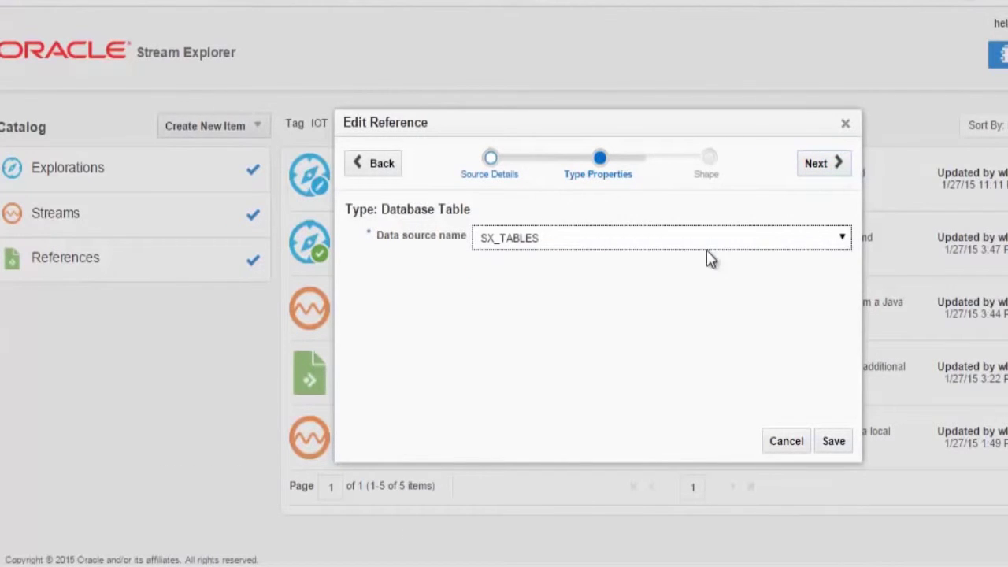
{"action": "left_click", "coordinate": [818, 167]}
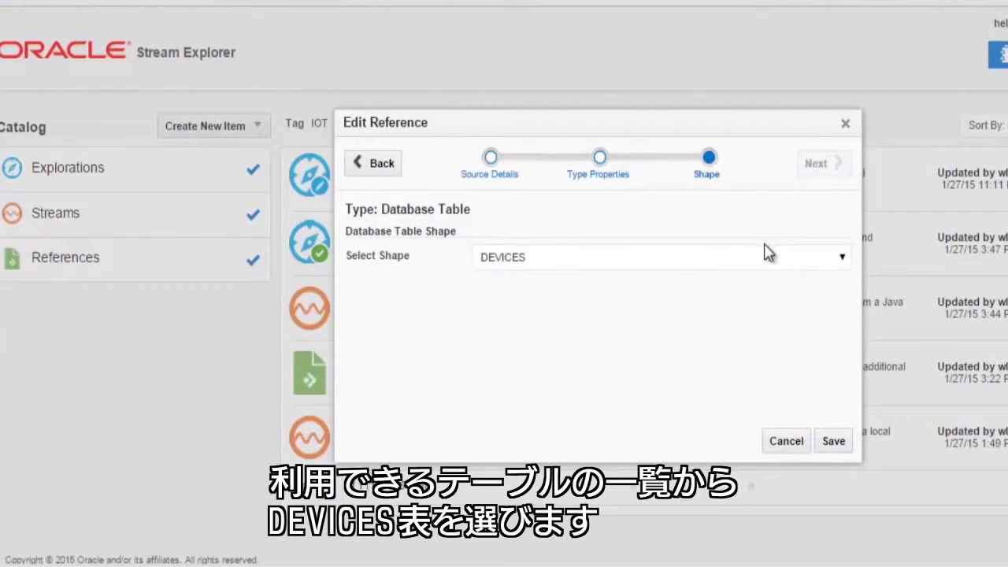
{"action": "left_click", "coordinate": [844, 263]}
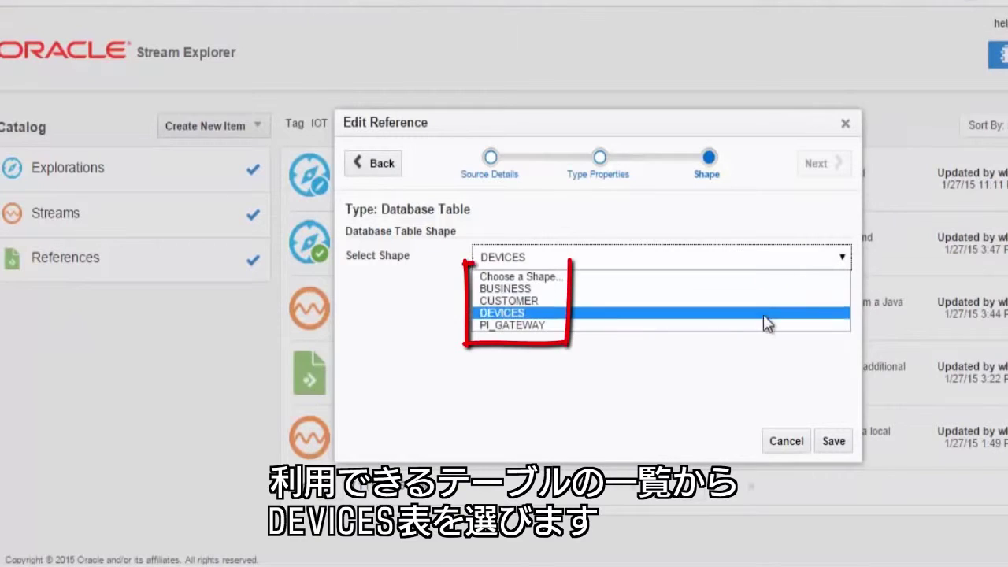
{"action": "left_click", "coordinate": [733, 314]}
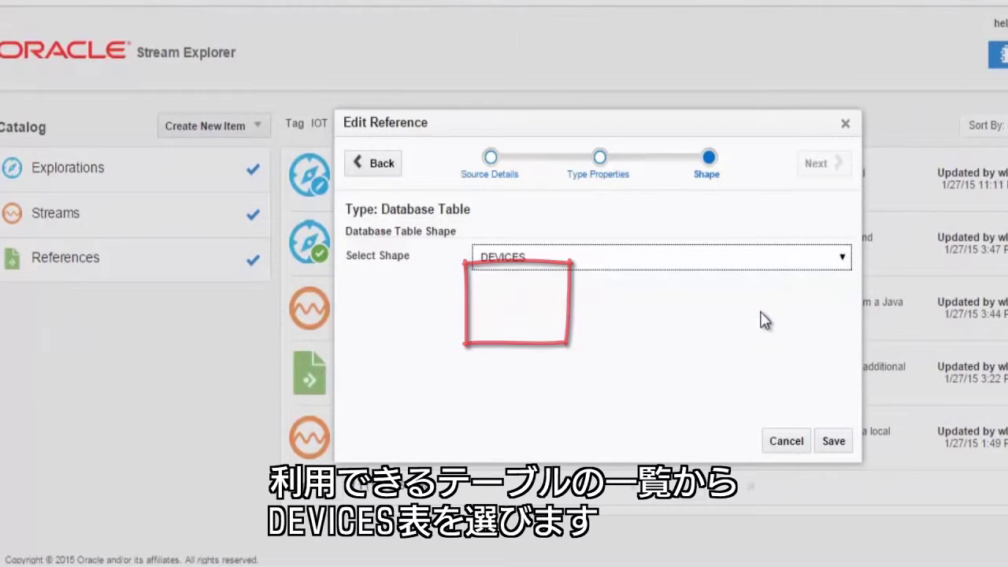
{"action": "left_click", "coordinate": [796, 443]}
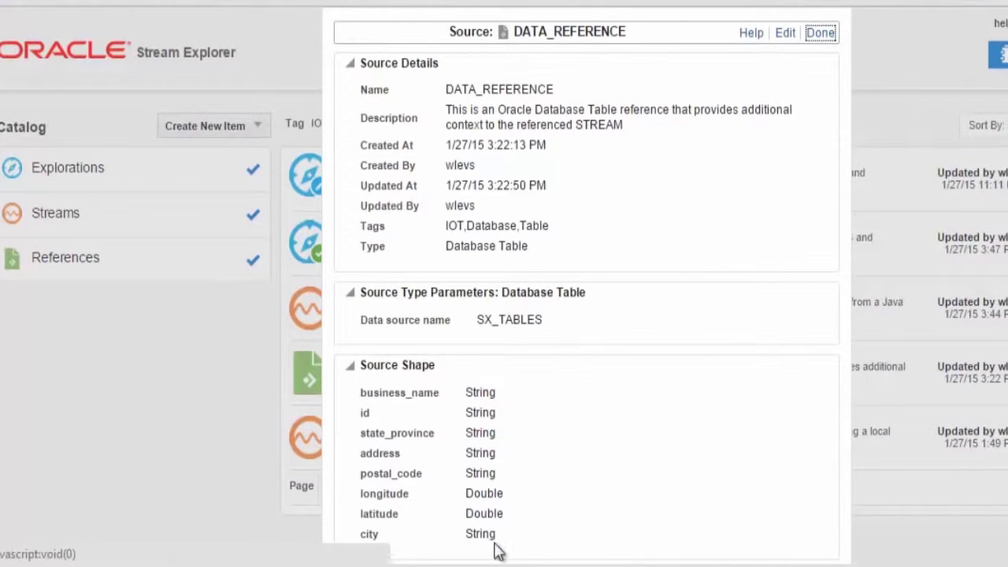
{"action": "left_click", "coordinate": [819, 33]}
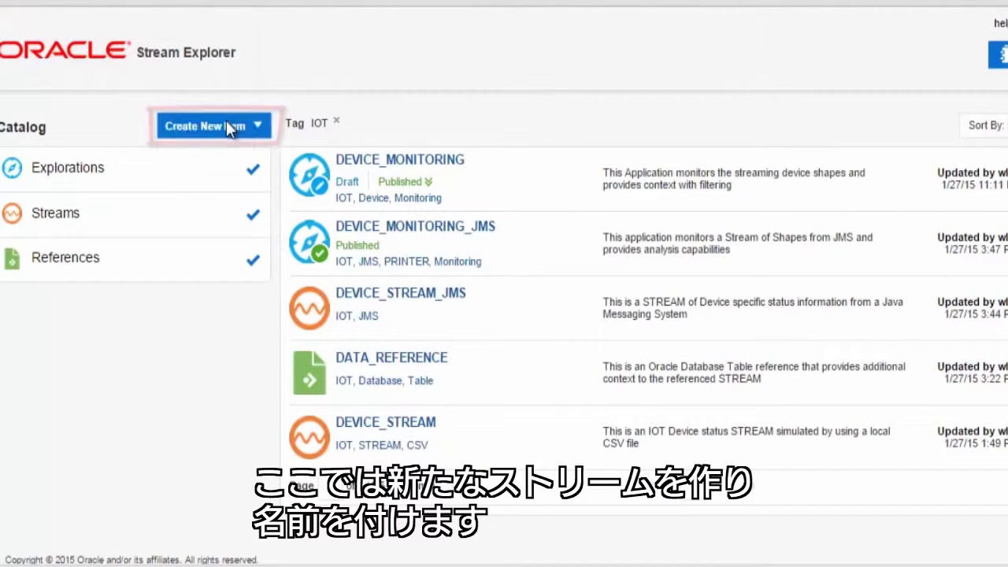
- Start a new stream named TUTORIAL_DEVICE_STREAM with the description "This is a CSV file simulation STREAM for device status information"
{"action": "left_click", "coordinate": [226, 122]}
{"action": "left_click", "coordinate": [200, 181]}
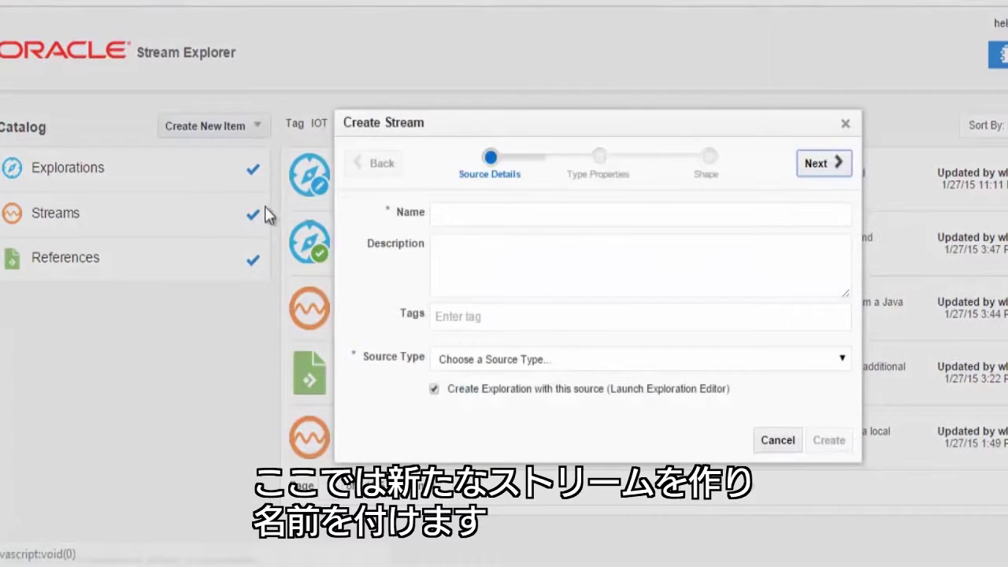
{"action": "left_click", "coordinate": [432, 217]}
{"action": "left_click", "coordinate": [689, 242]}
{"action": "type", "text": "This is a "}
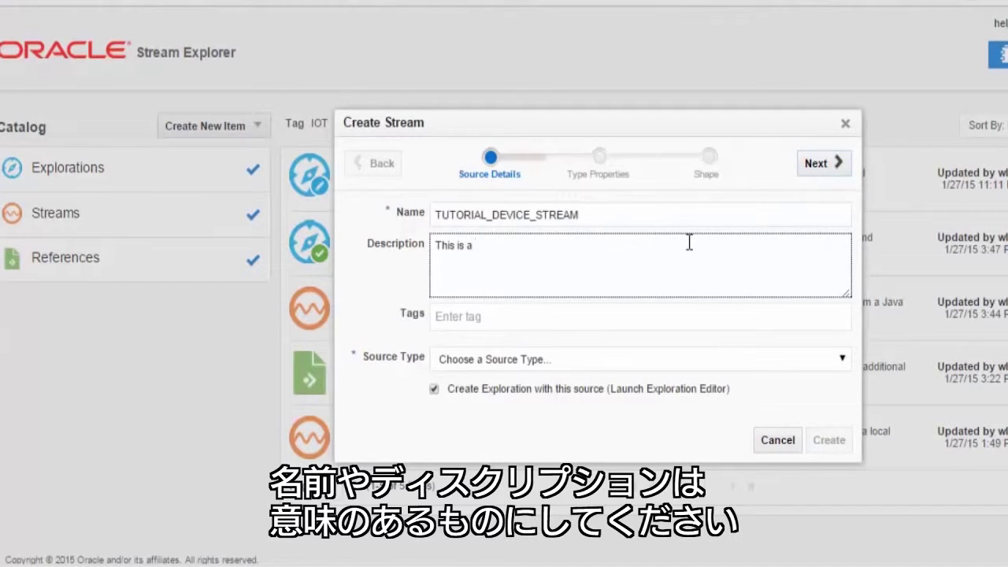
{"action": "type", "text": "CSV file simulat"}
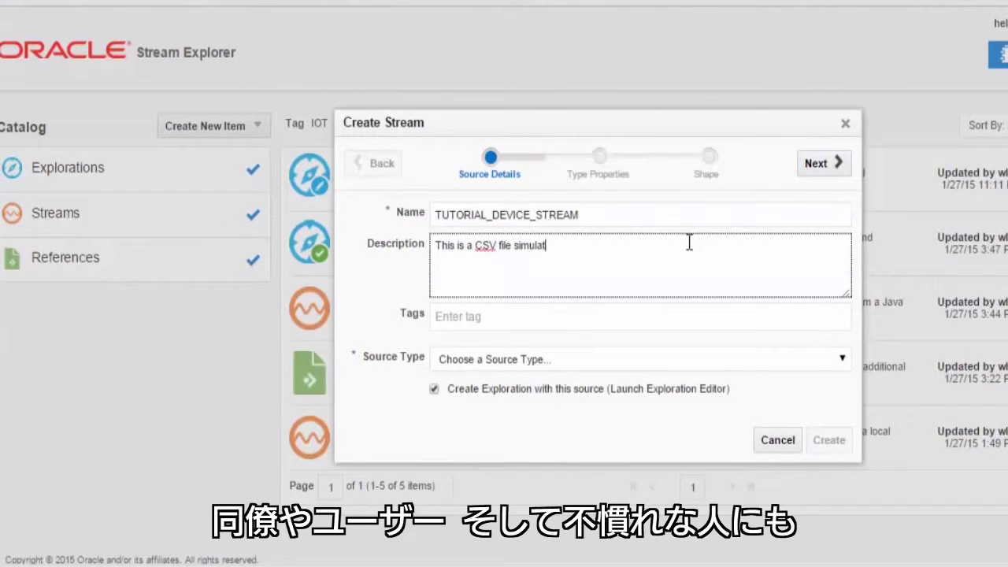
{"action": "type", "text": "STREAM"}
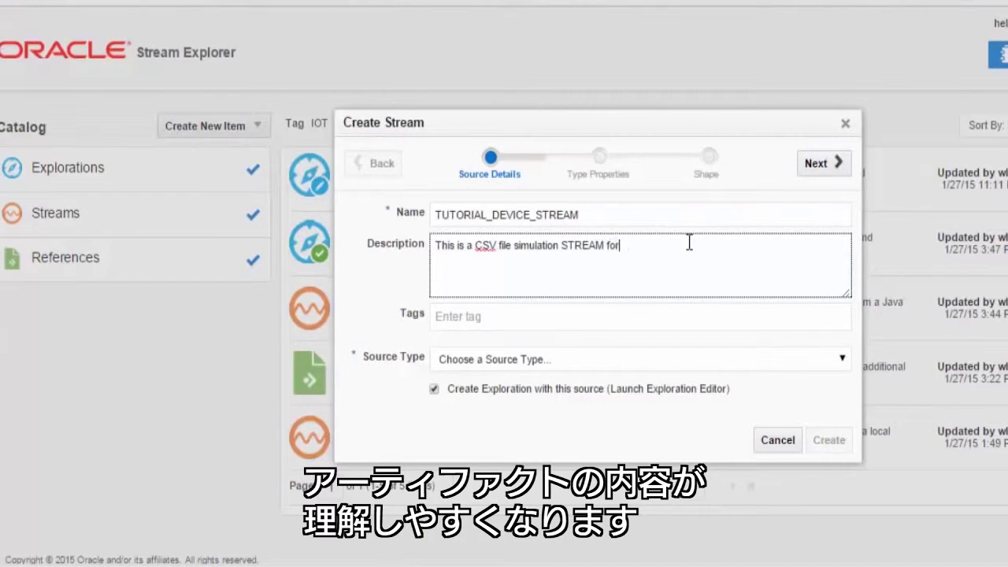
{"action": "type", "text": "for device"}
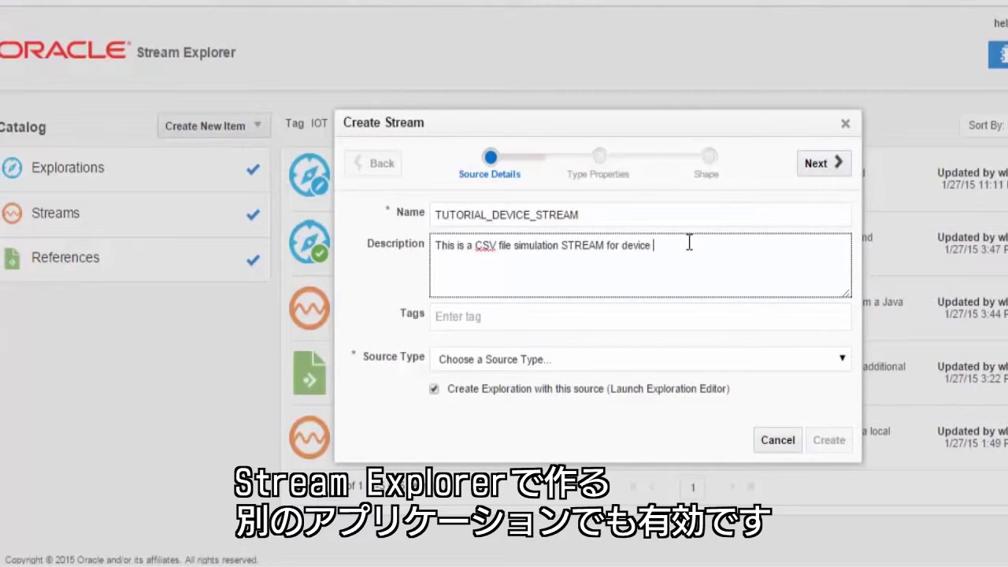
{"action": "type", "text": " status information"}
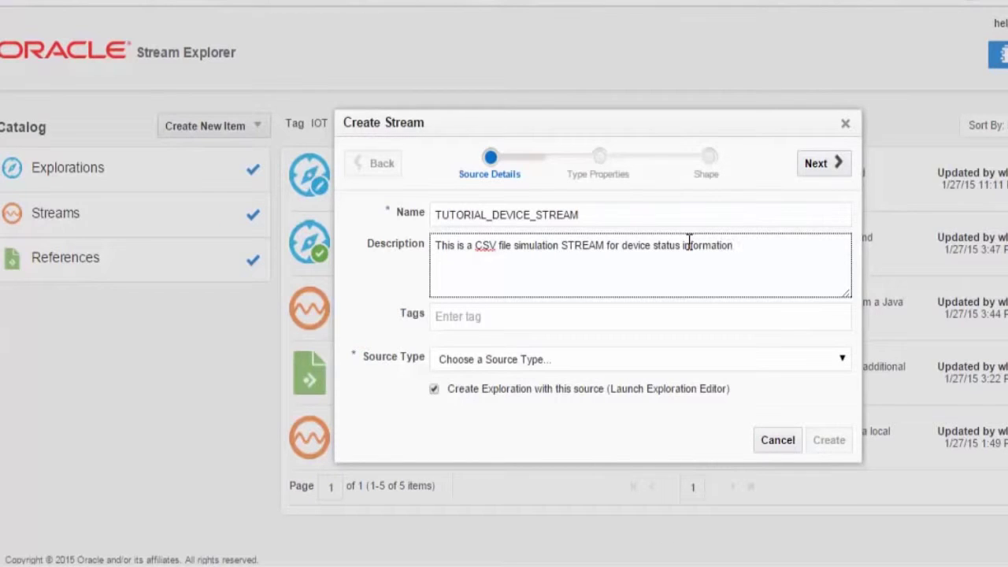
- Add the tags IOT, CSV and Stream to the new stream
{"action": "key", "text": "Tab"}
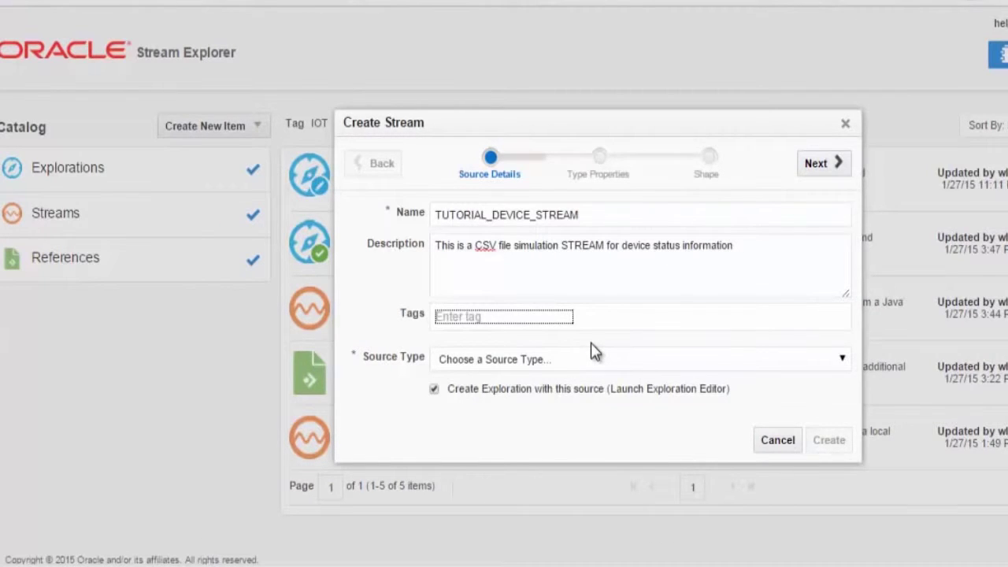
{"action": "type", "text": "IOT"}
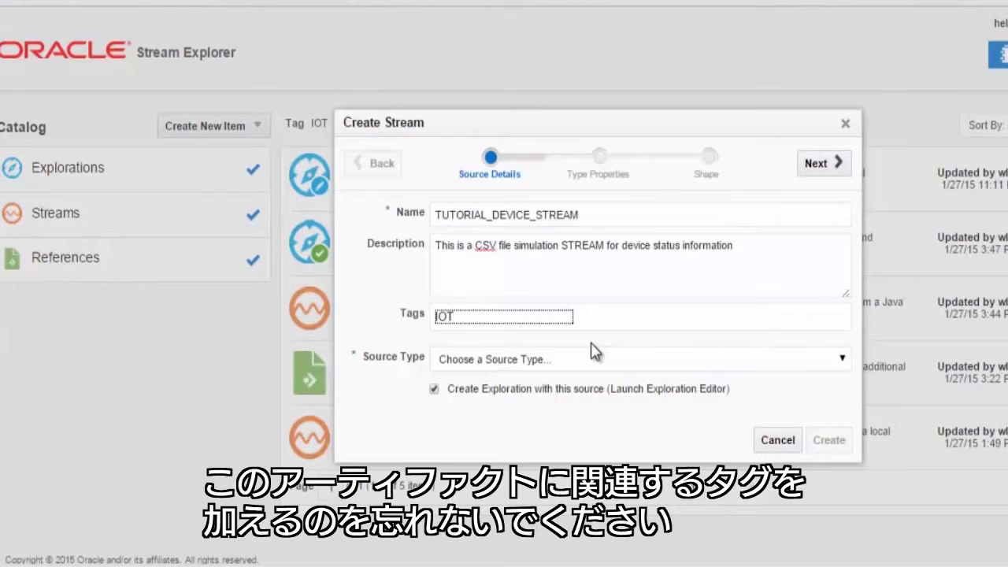
{"action": "key", "text": "Return"}
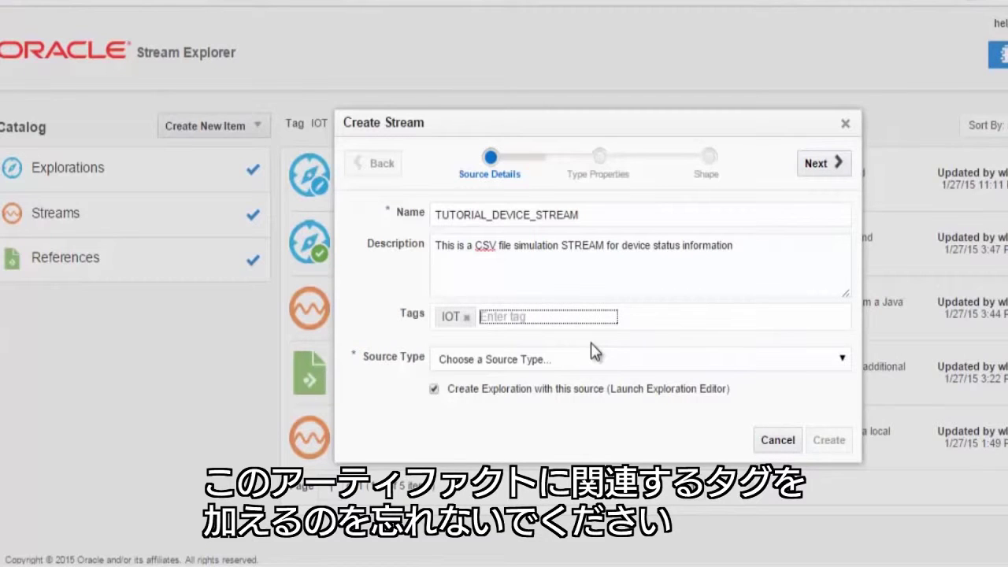
{"action": "type", "text": "CSV"}
{"action": "key", "text": "Return"}
{"action": "type", "text": "Stream"}
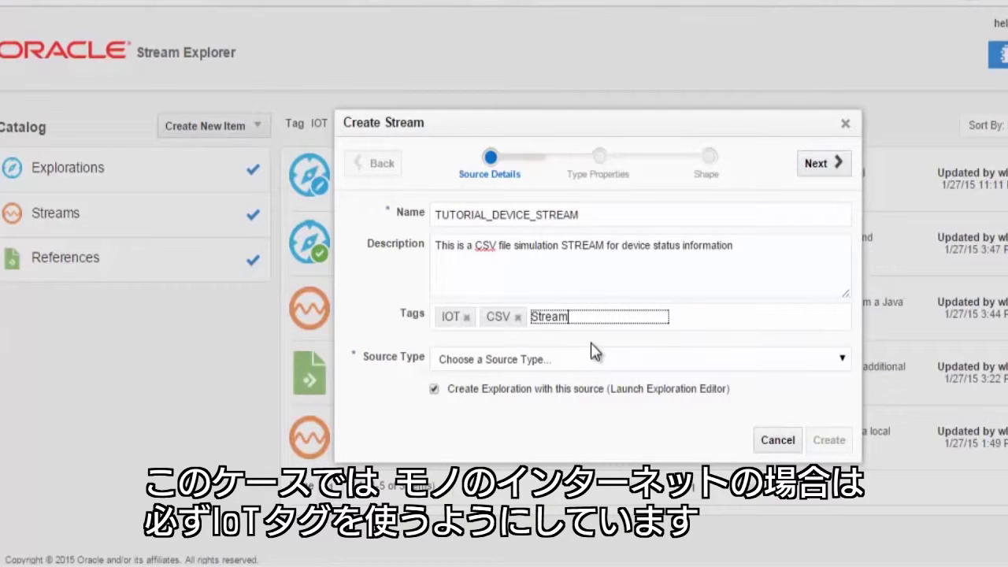
{"action": "key", "text": "Return"}
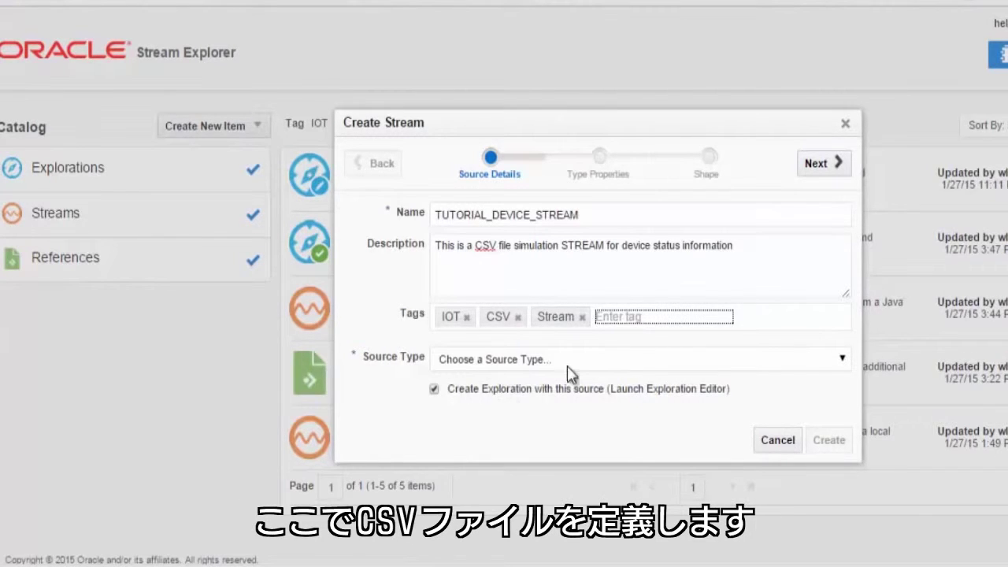
- Set the stream's source type to CSV File and upload SAMPLE_IOT_distributed_device_data_STREAM.txt from the SX folder as its source
{"action": "left_click", "coordinate": [830, 359]}
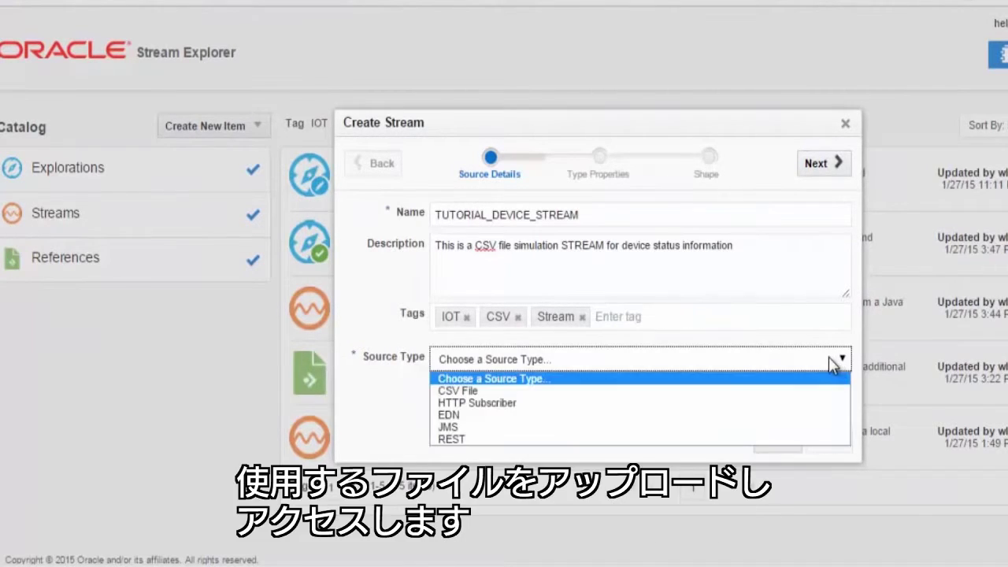
{"action": "left_click", "coordinate": [797, 391]}
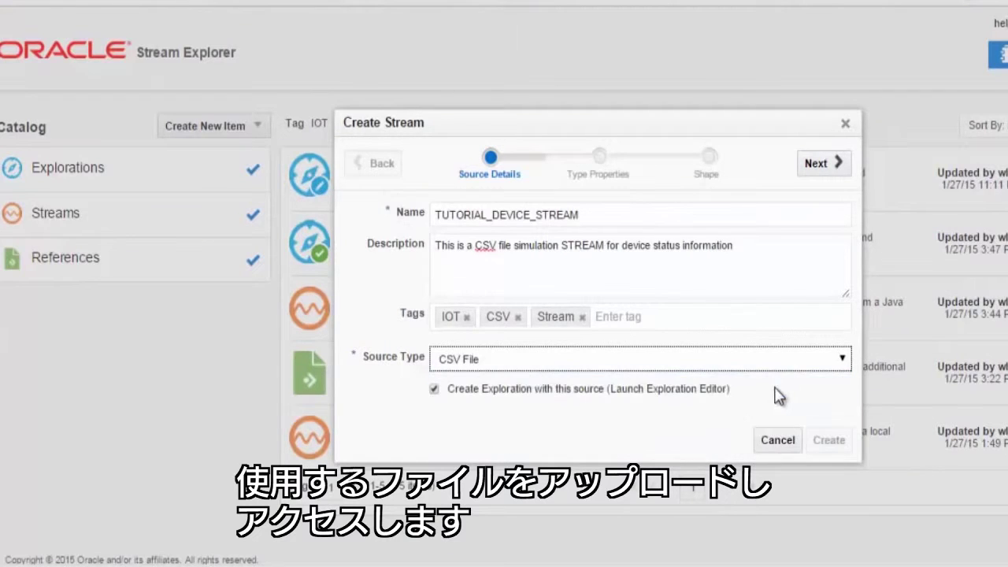
{"action": "left_click", "coordinate": [814, 166]}
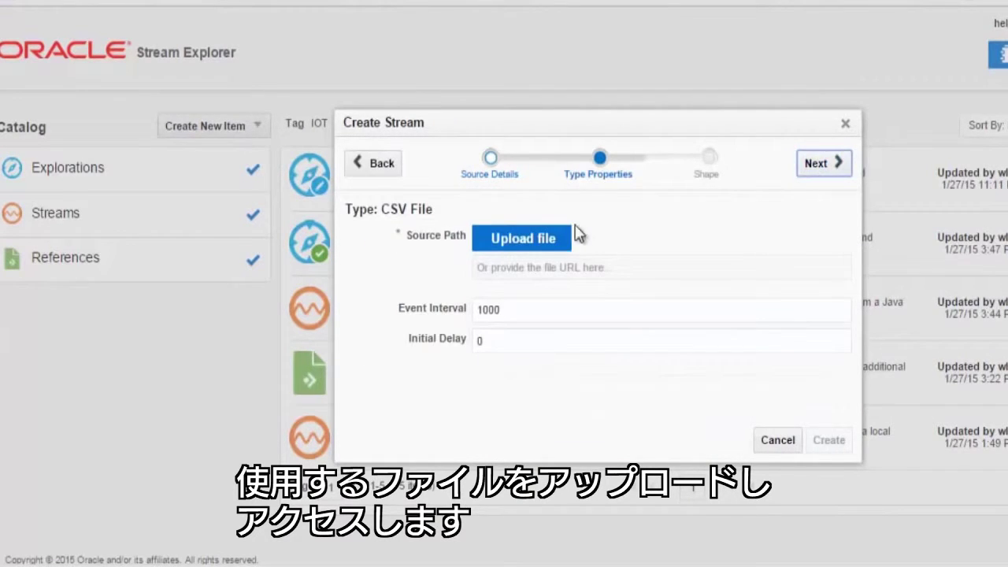
{"action": "left_click", "coordinate": [543, 237]}
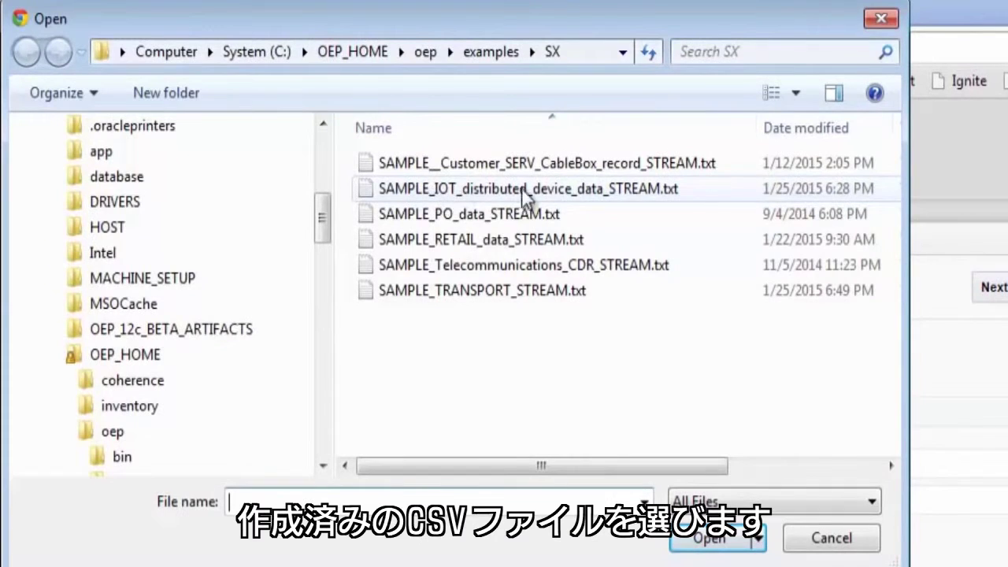
{"action": "left_click", "coordinate": [464, 192]}
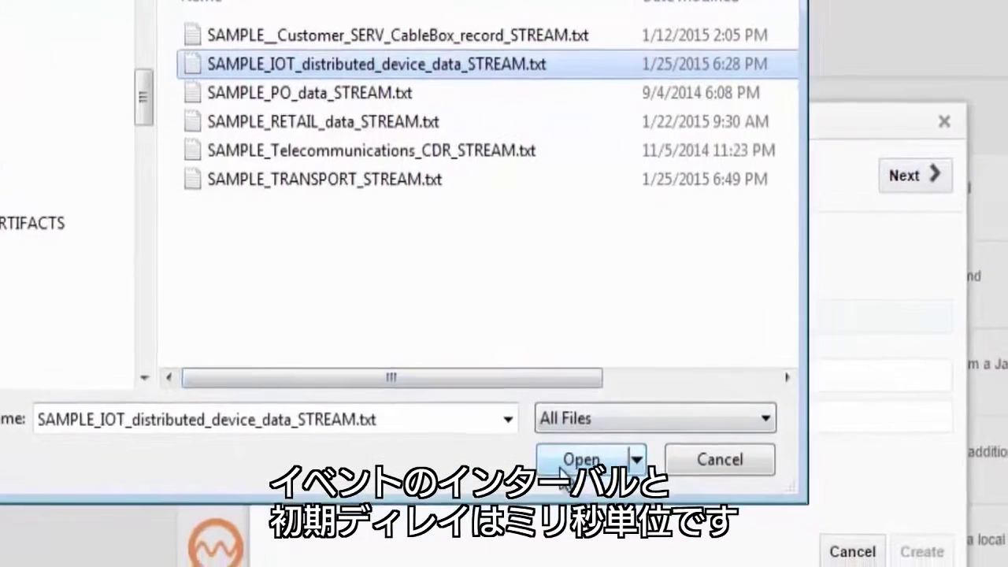
{"action": "left_click", "coordinate": [564, 473]}
- Set the CSV stream's initial delay to 2000 and proceed to the shape definition
{"action": "double_click", "coordinate": [469, 411]}
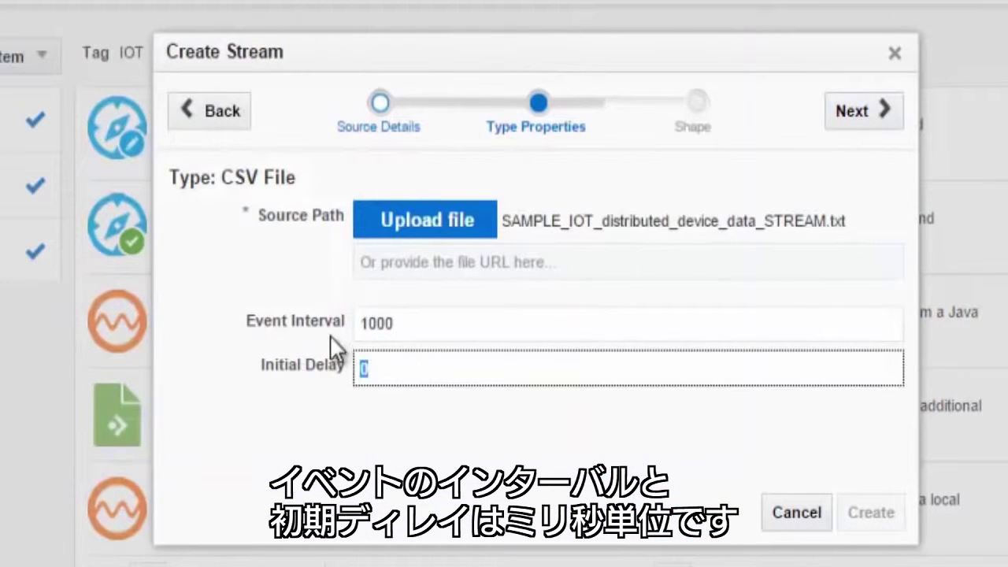
{"action": "type", "text": "2000"}
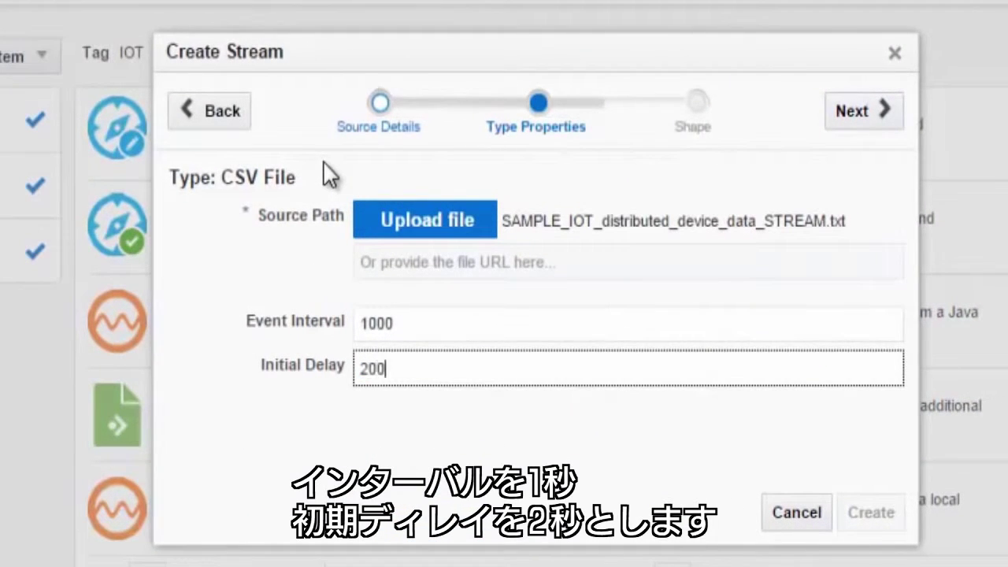
{"action": "left_click", "coordinate": [376, 413]}
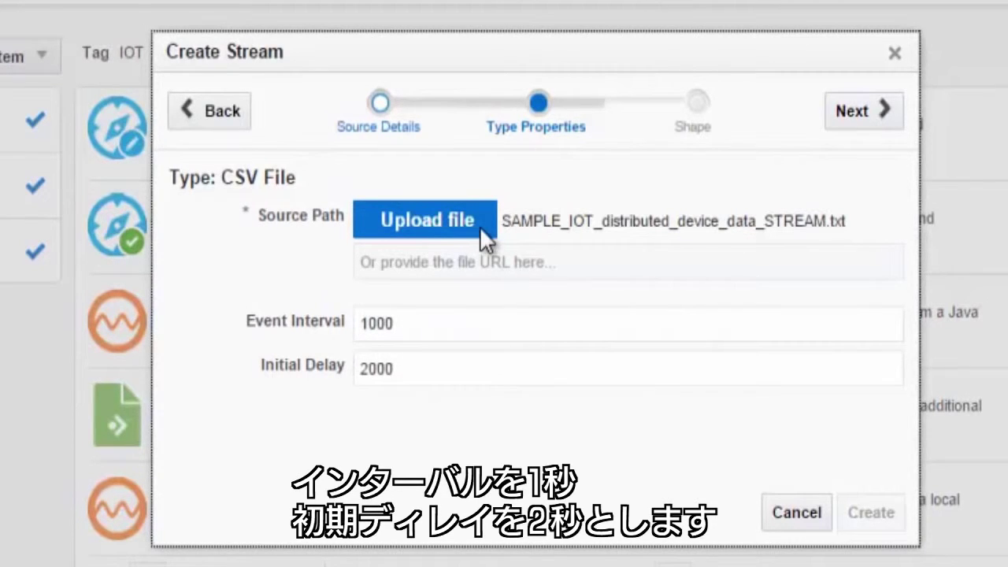
{"action": "left_click", "coordinate": [857, 118]}
- Name the CSV file shape TUTORIAL_DEVICE_SHAPE
{"action": "left_click", "coordinate": [407, 240]}
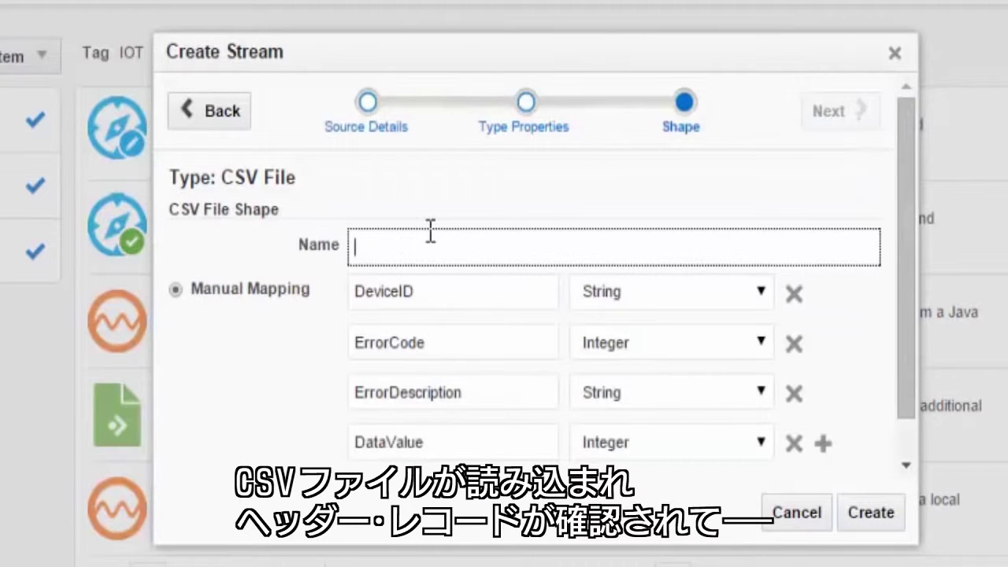
{"action": "type", "text": "TUT"}
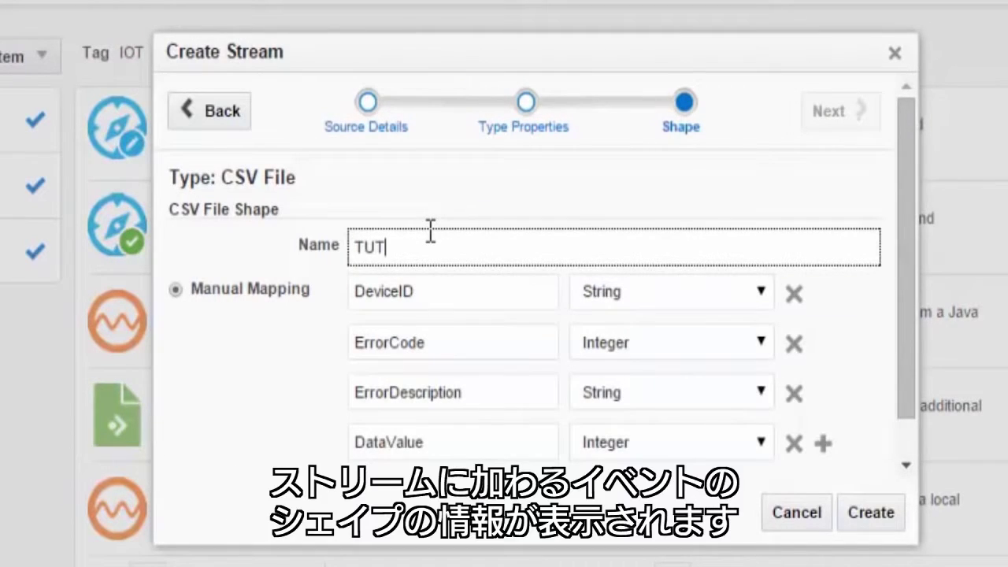
{"action": "type", "text": "ORIAL_DEVICE_SA"}
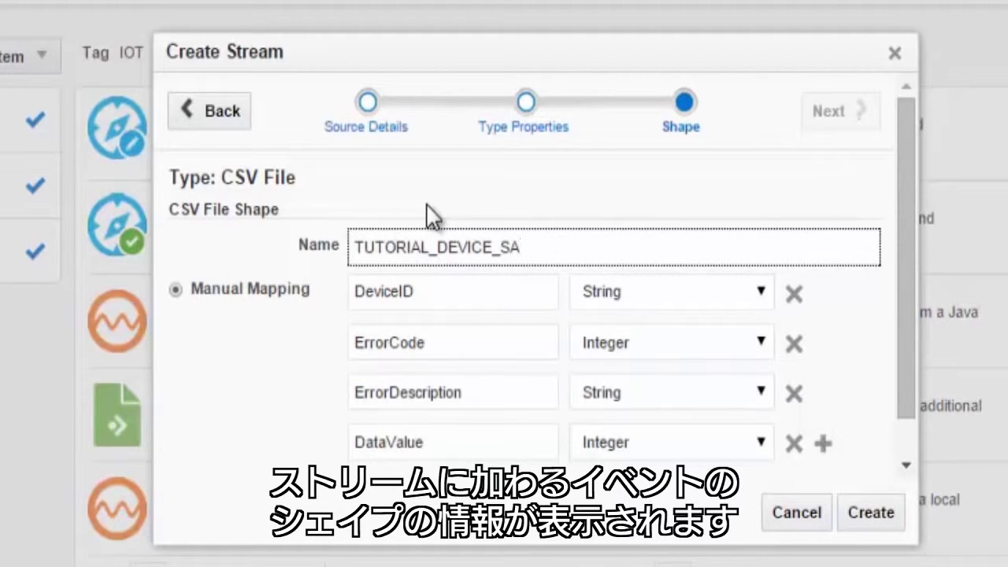
{"action": "key", "text": "BackSpace"}
{"action": "type", "text": "HAPE"}
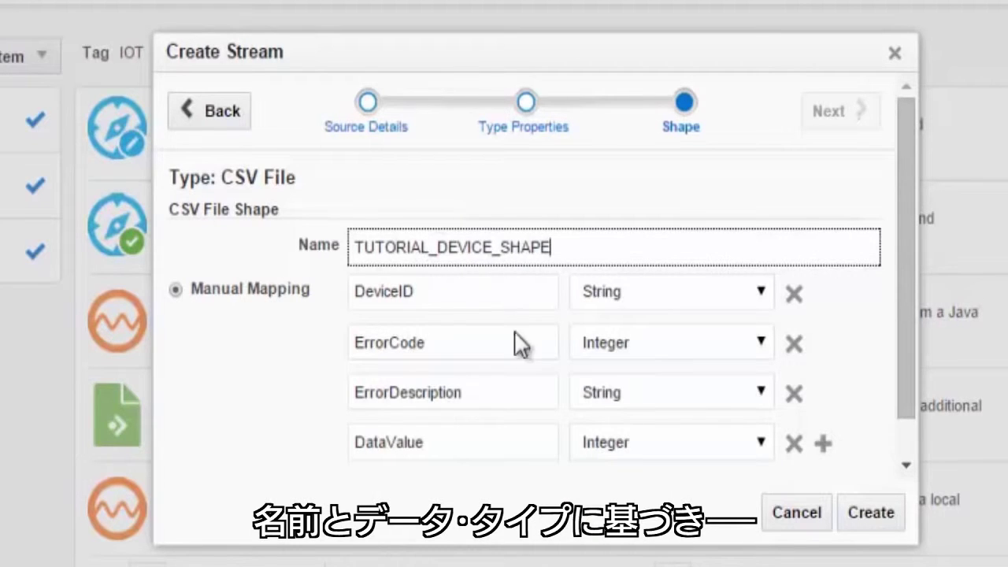
- Change the ErrorCode field's data type to String in the manual mapping and create the stream
{"action": "left_click", "coordinate": [748, 344]}
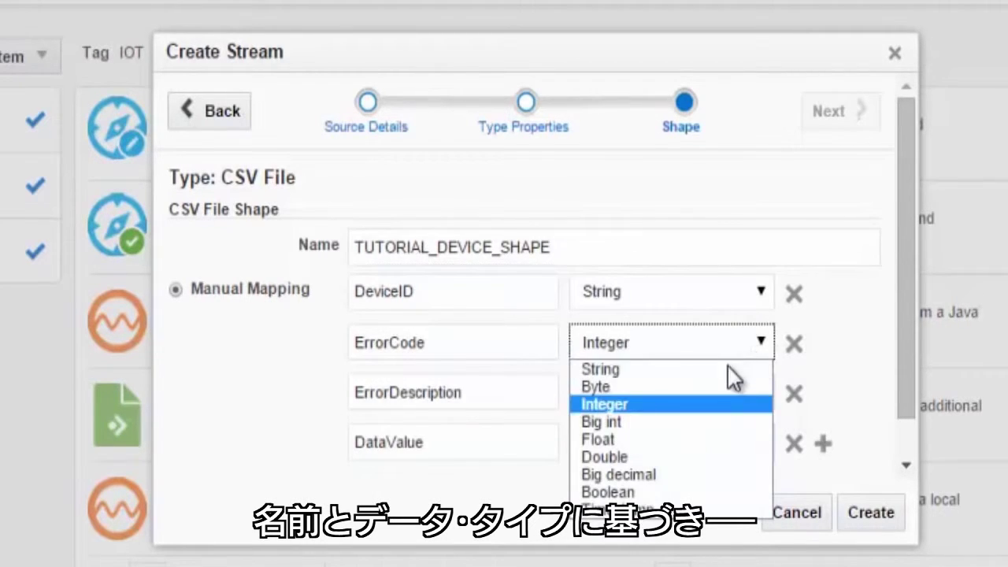
{"action": "left_click", "coordinate": [723, 372]}
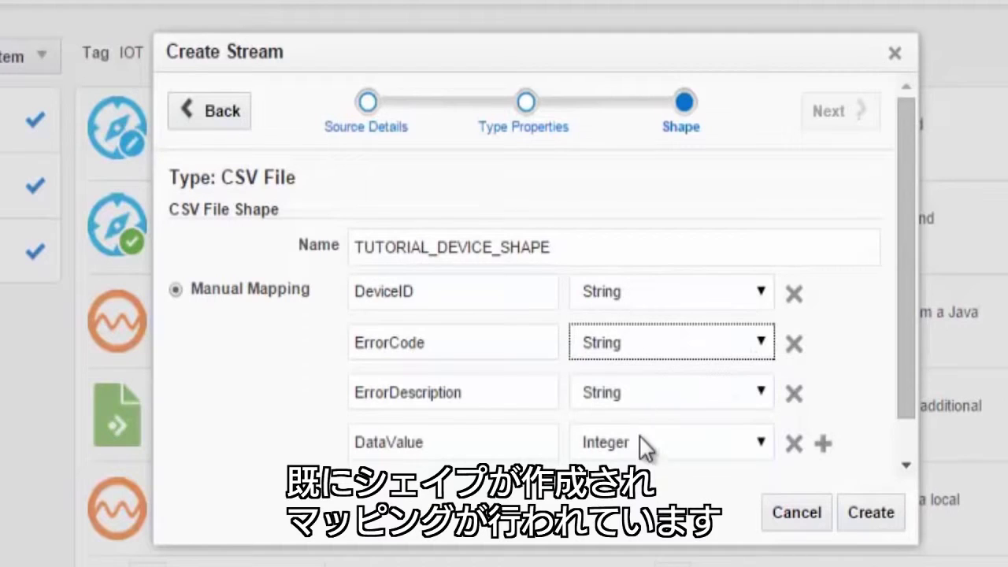
{"action": "left_click_drag", "start_coordinate": [894, 272], "coordinate": [894, 208]}
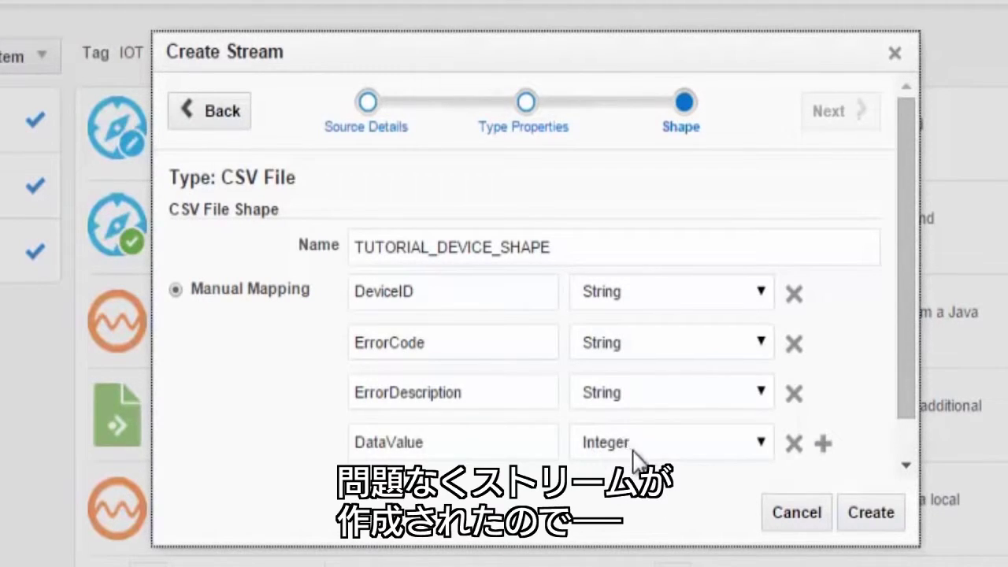
{"action": "left_click", "coordinate": [867, 514]}
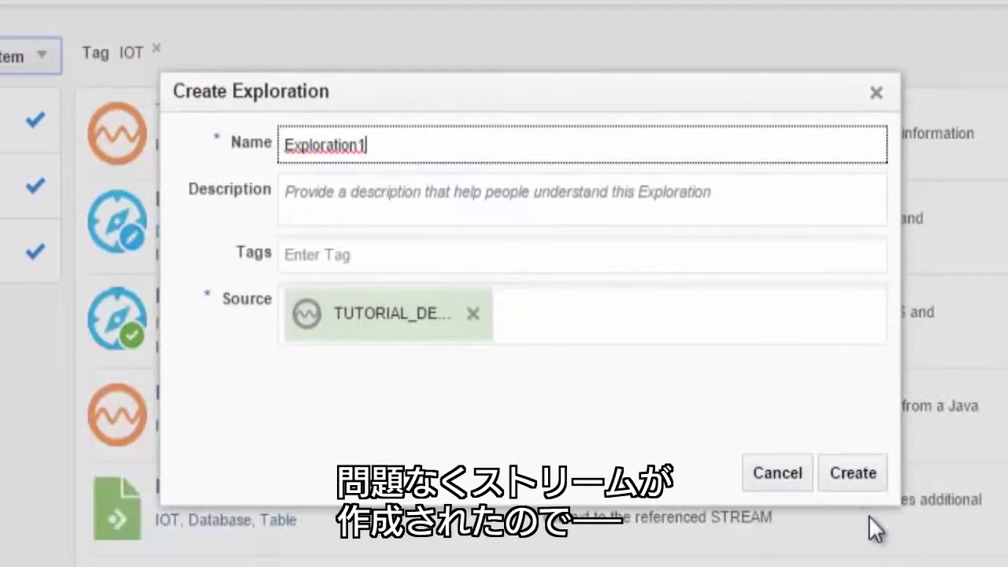
- Name the new exploration TUTORIAL_DEVICE_NETWORK_MONITORING
{"action": "double_click", "coordinate": [412, 149]}
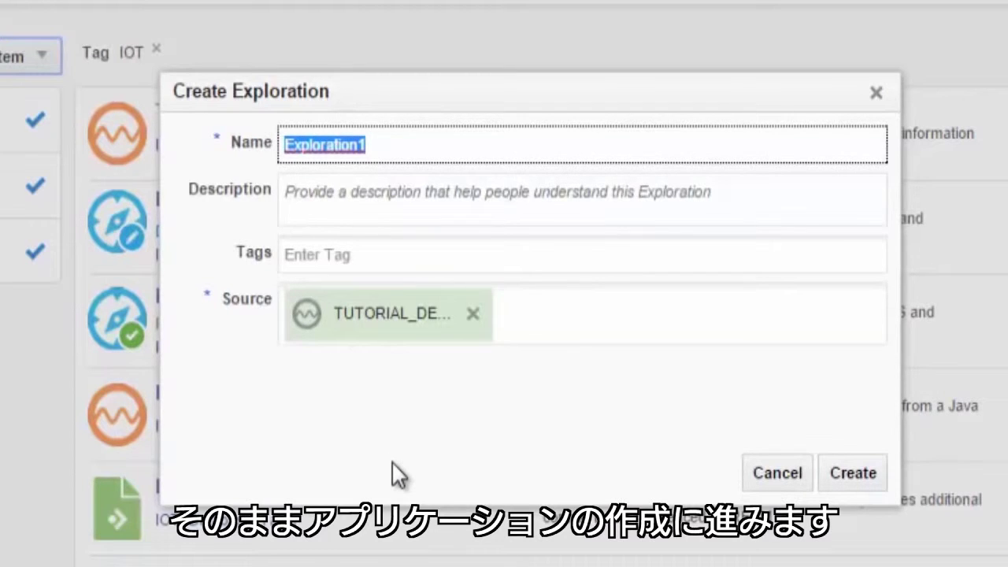
{"action": "type", "text": "T"}
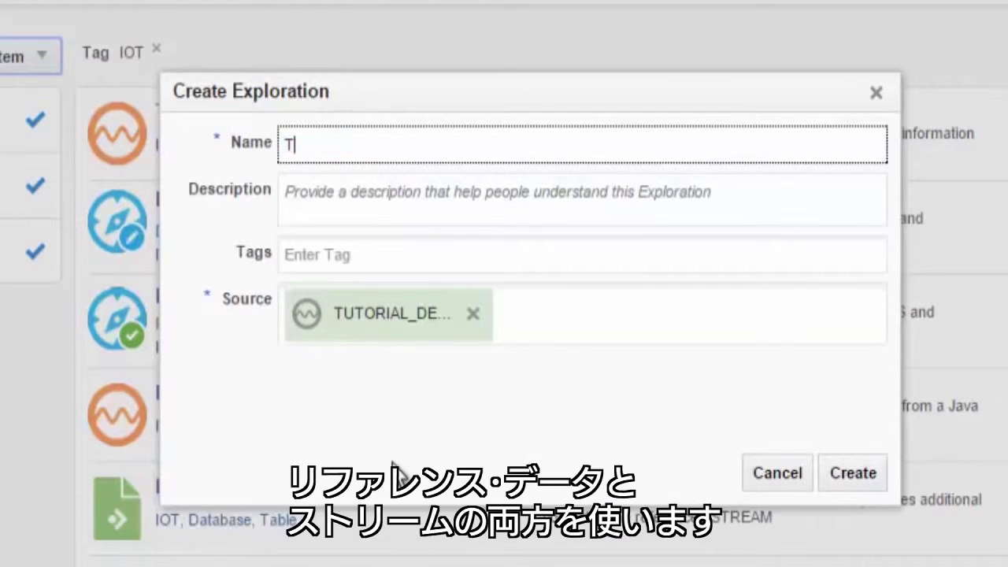
{"action": "type", "text": "UTORIA"}
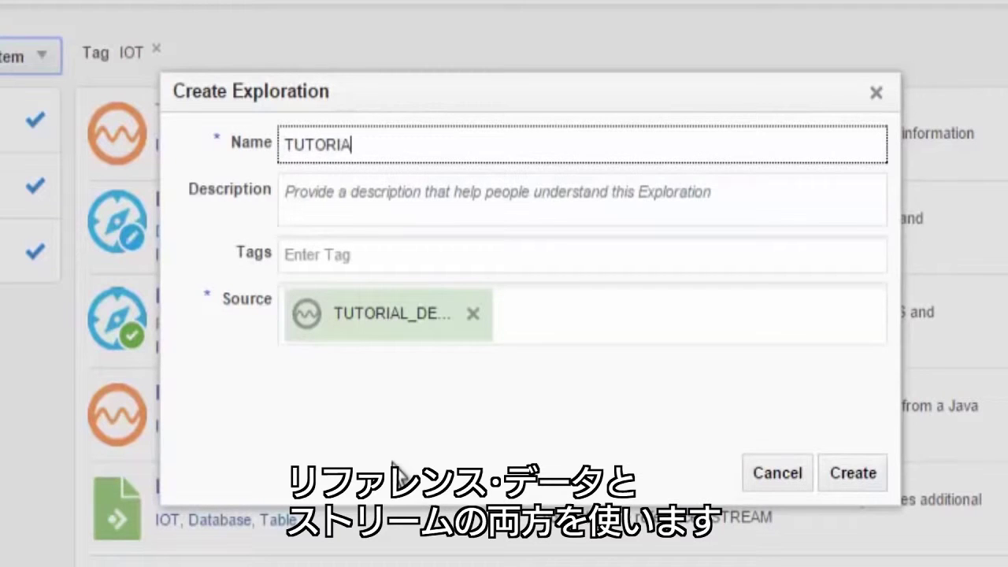
{"action": "type", "text": "L_"}
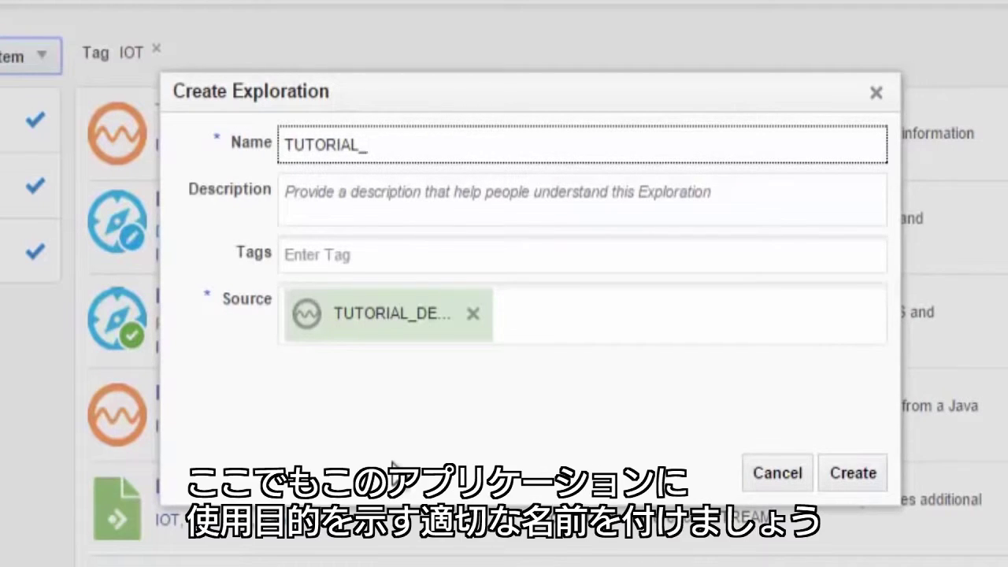
{"action": "type", "text": "DEVICE"}
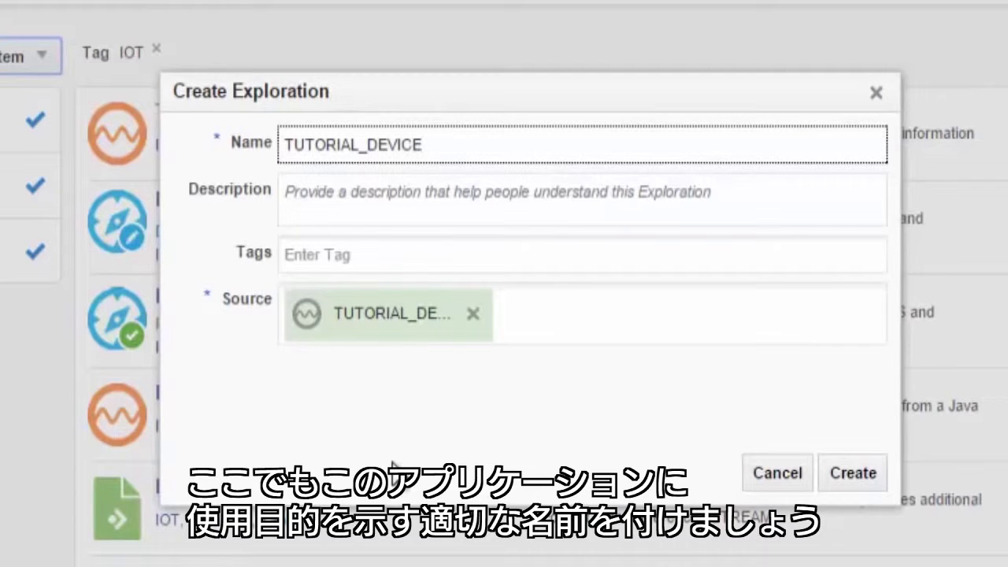
{"action": "type", "text": "_NETWORK"}
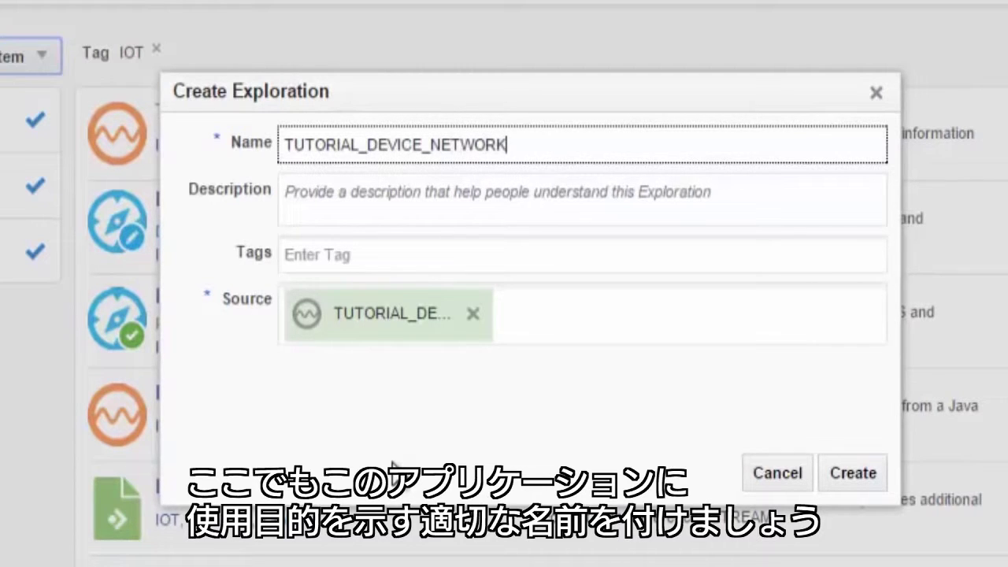
{"action": "type", "text": "_MON"}
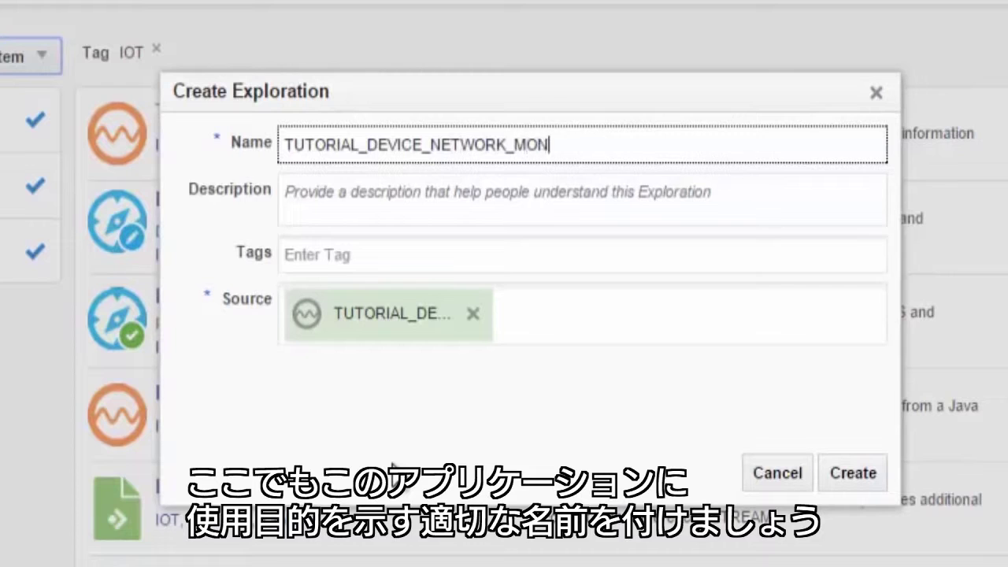
{"action": "type", "text": "ITORING"}
- Describe the exploration as "This is a device monitoring application for IOT infrastructure analysis"
{"action": "key", "text": "Tab"}
{"action": "type", "text": "This is a deice"}
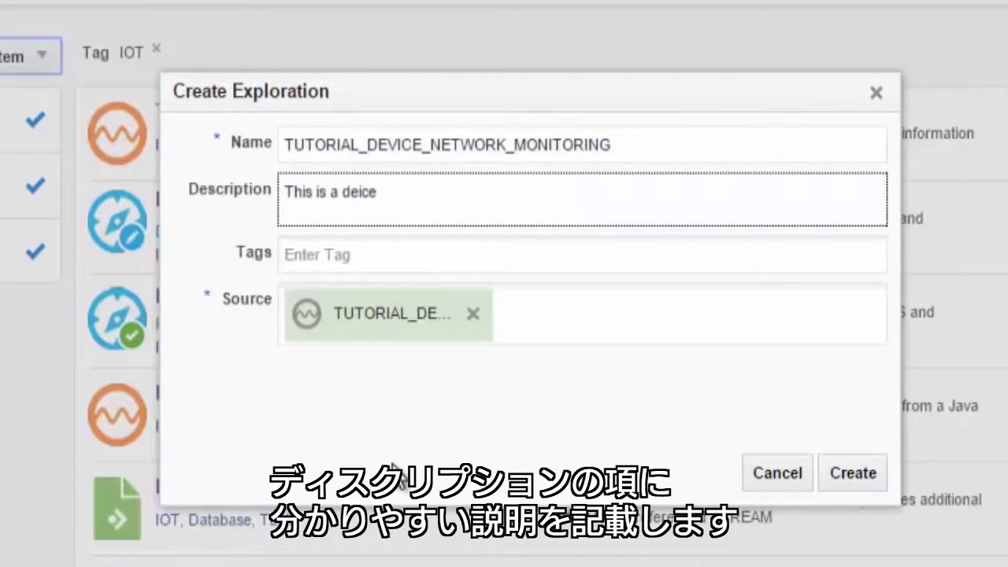
{"action": "key", "text": "BackSpace"}
{"action": "key", "text": "BackSpace"}
{"action": "key", "text": "BackSpace"}
{"action": "type", "text": "vice monitor"}
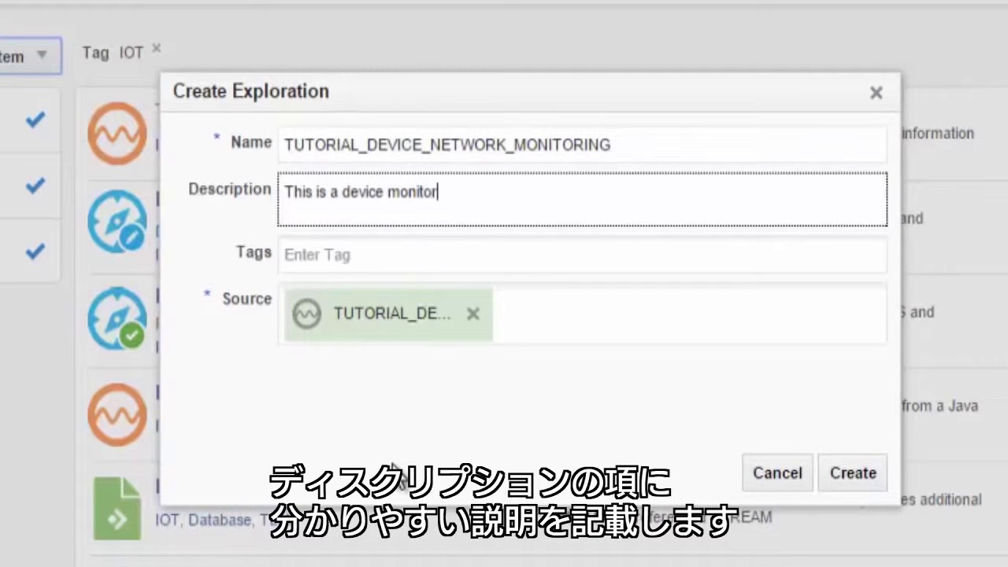
{"action": "type", "text": "ing application for IOT infrastructure analysis"}
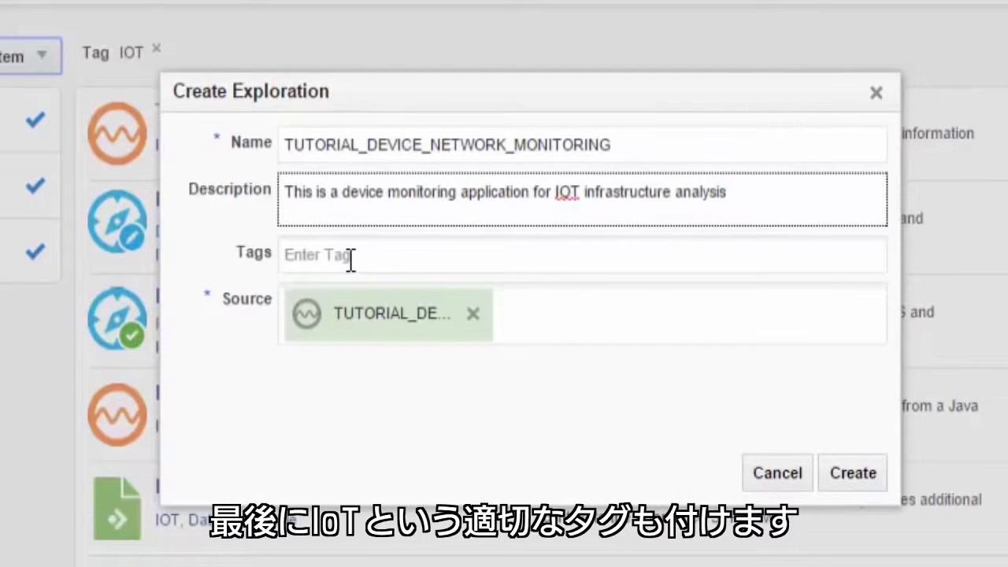
- Tag the exploration with IOT, DEVICE and Monitoring, and create it
{"action": "left_click", "coordinate": [286, 252]}
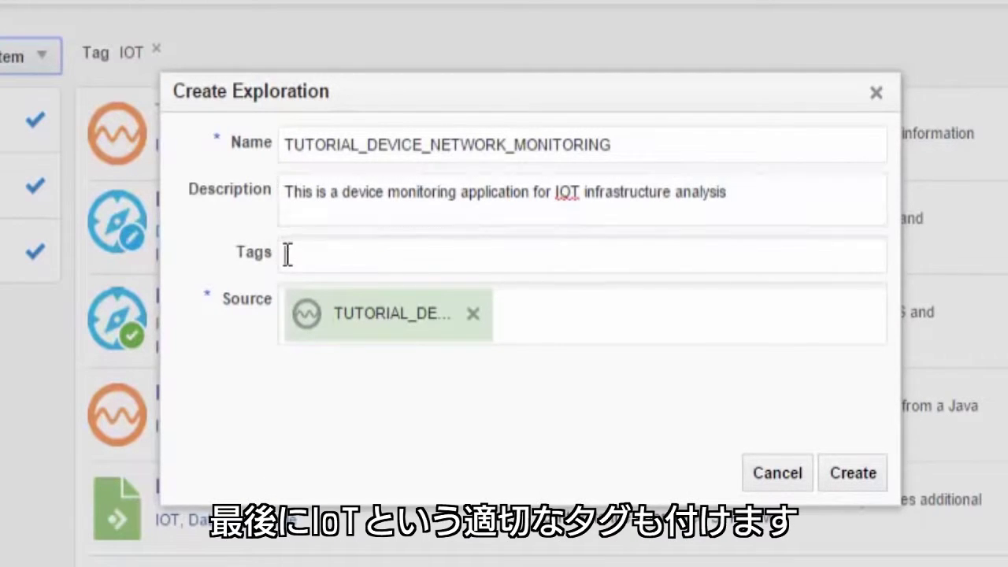
{"action": "type", "text": "IOT"}
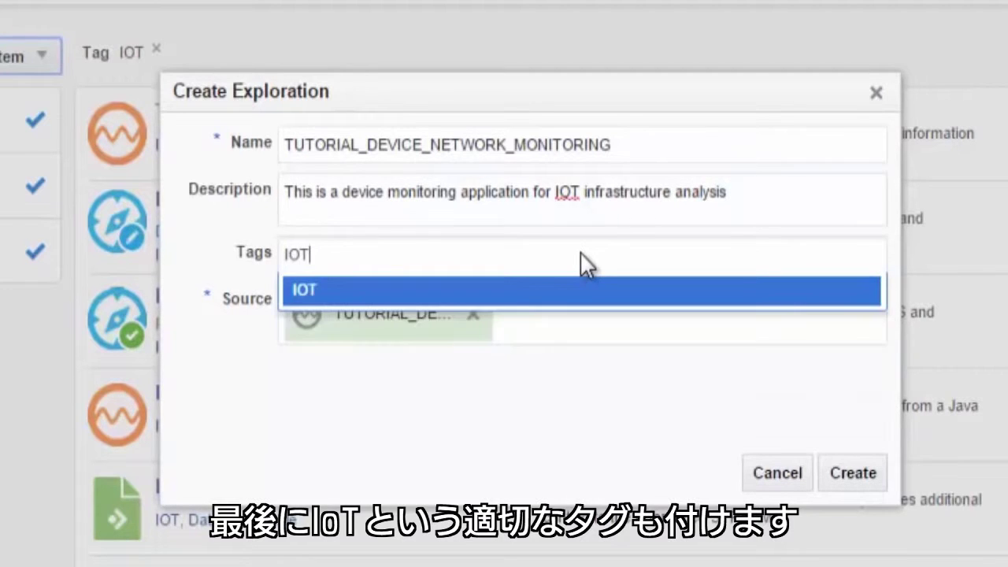
{"action": "key", "text": "Return"}
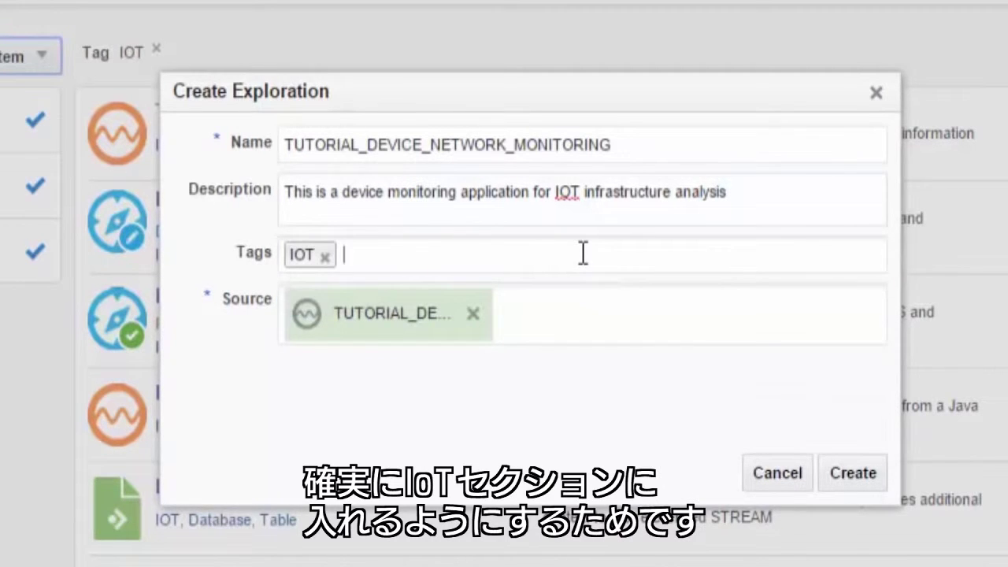
{"action": "type", "text": "DEVICE"}
{"action": "key", "text": "Return"}
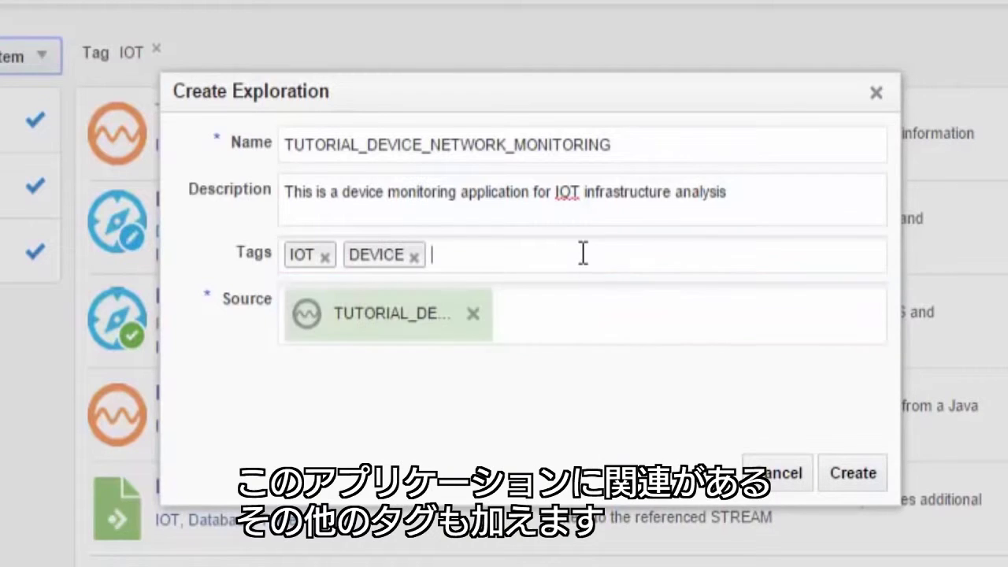
{"action": "type", "text": "Monitoring"}
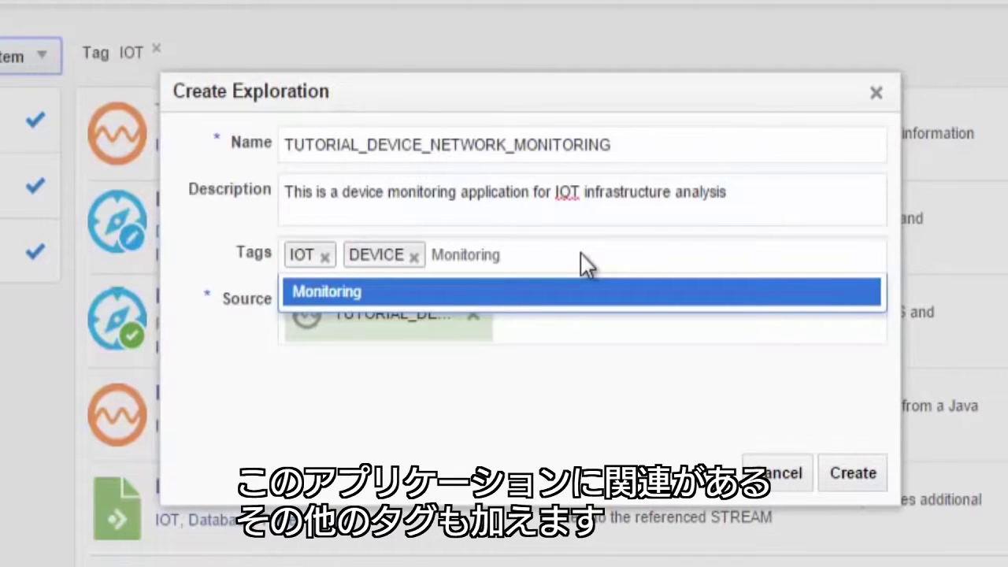
{"action": "key", "text": "Return"}
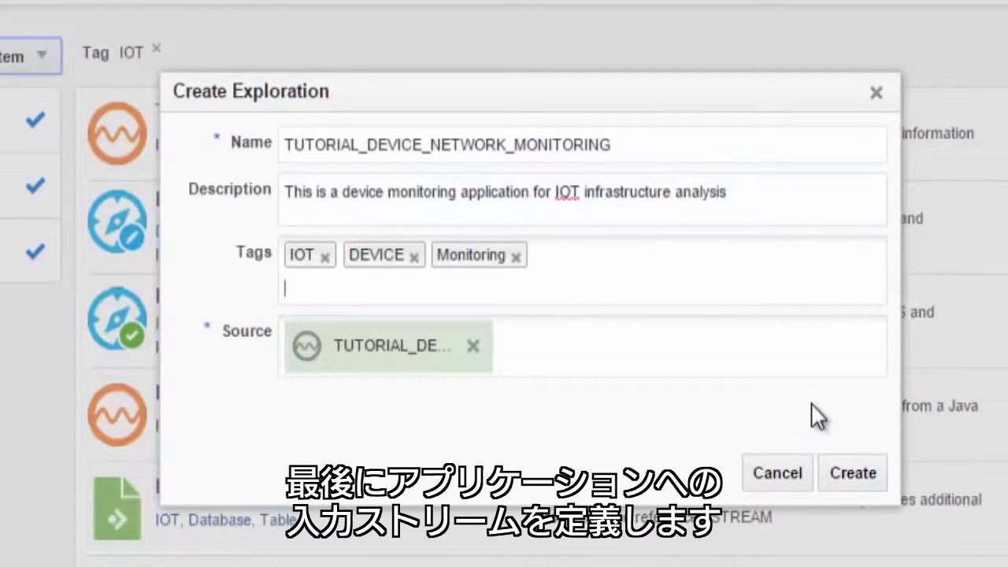
{"action": "left_click", "coordinate": [847, 476]}
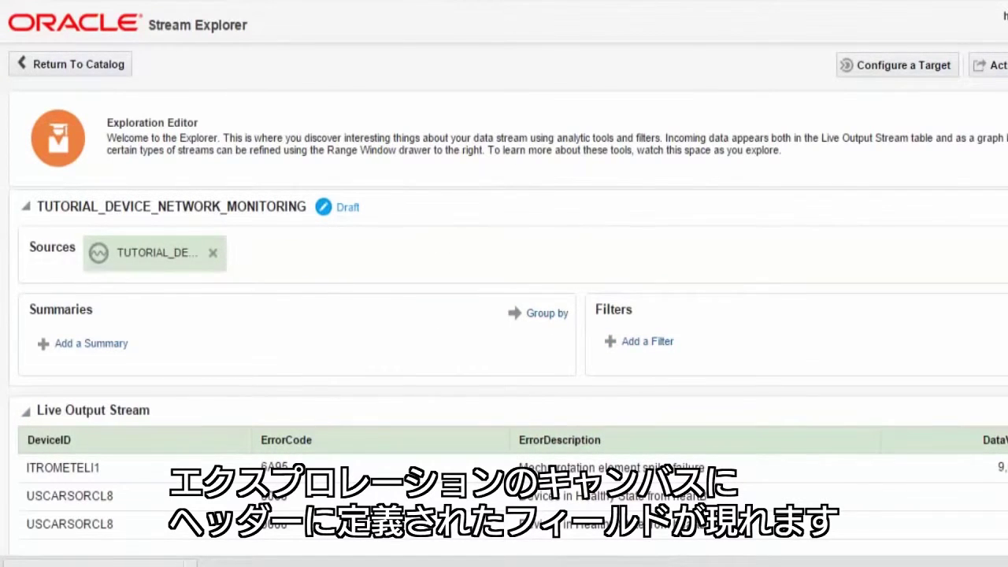
- Add a filter to the exploration that keeps only events whose ErrorCode does not equal 0000
{"action": "scroll", "coordinate": [503, 284], "scroll_direction": "down", "scroll_amount": 5}
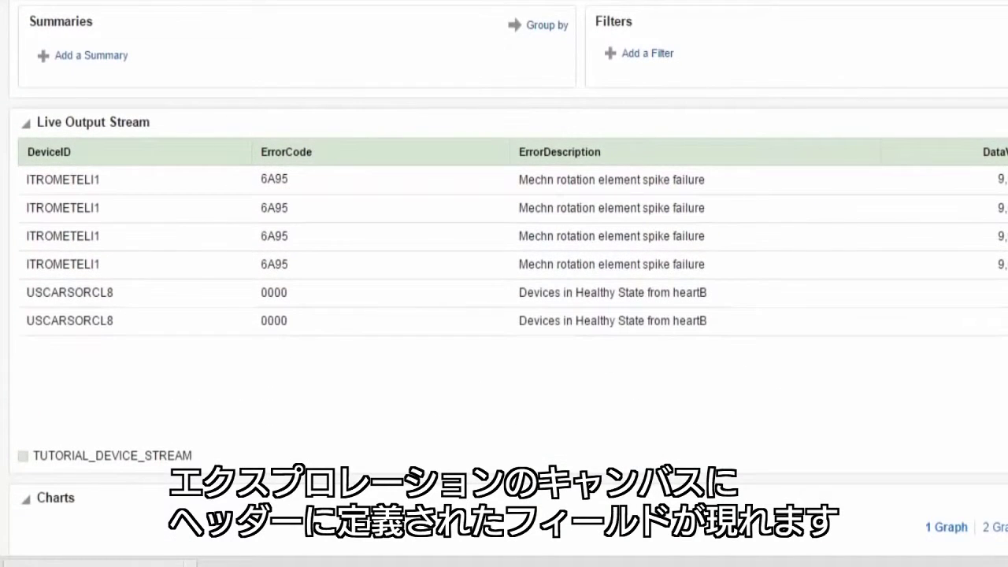
{"action": "scroll", "coordinate": [504, 283], "scroll_direction": "down", "scroll_amount": 1}
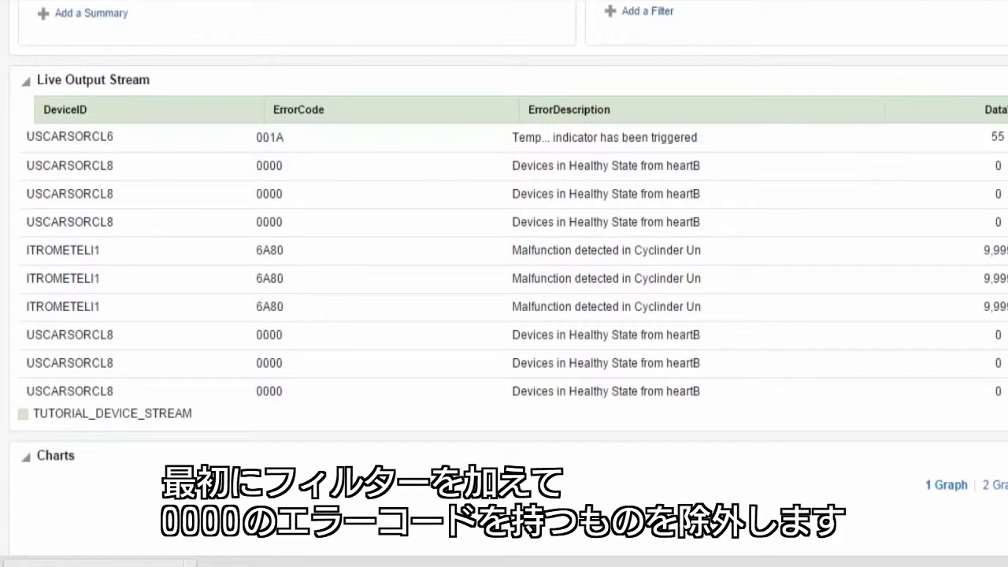
{"action": "scroll", "coordinate": [956, 199], "scroll_direction": "up", "scroll_amount": 3}
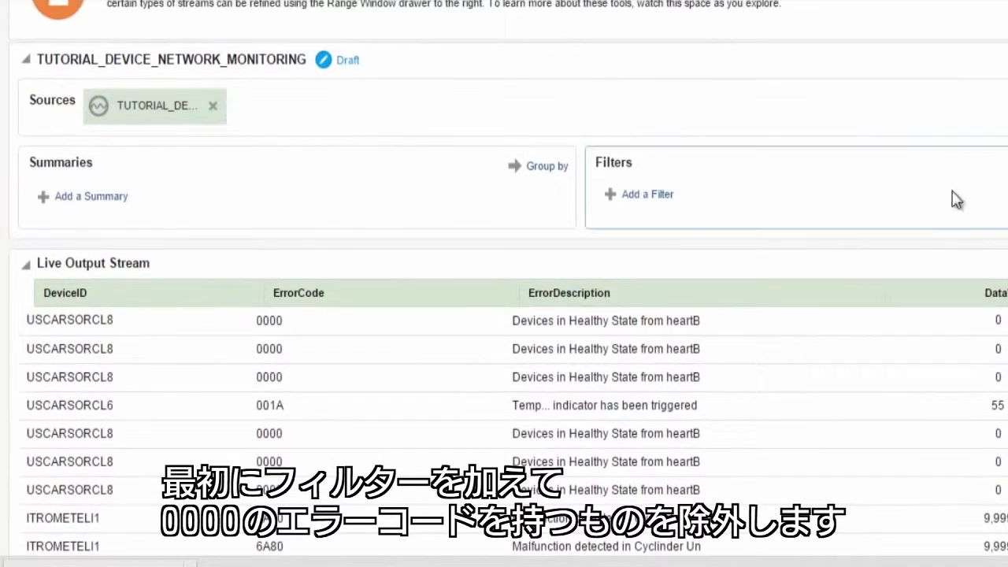
{"action": "left_click", "coordinate": [652, 194]}
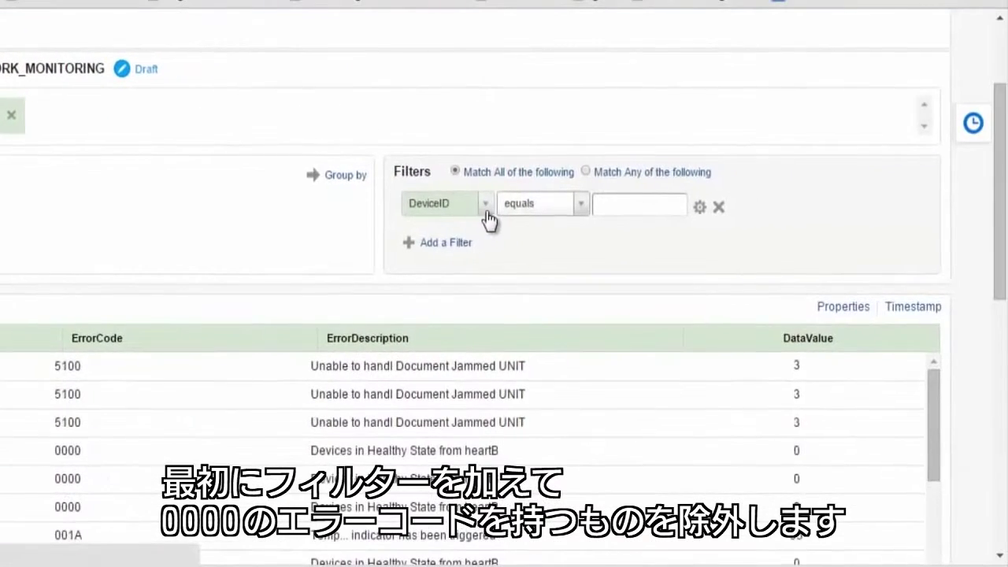
{"action": "left_click", "coordinate": [486, 206]}
{"action": "left_click", "coordinate": [465, 270]}
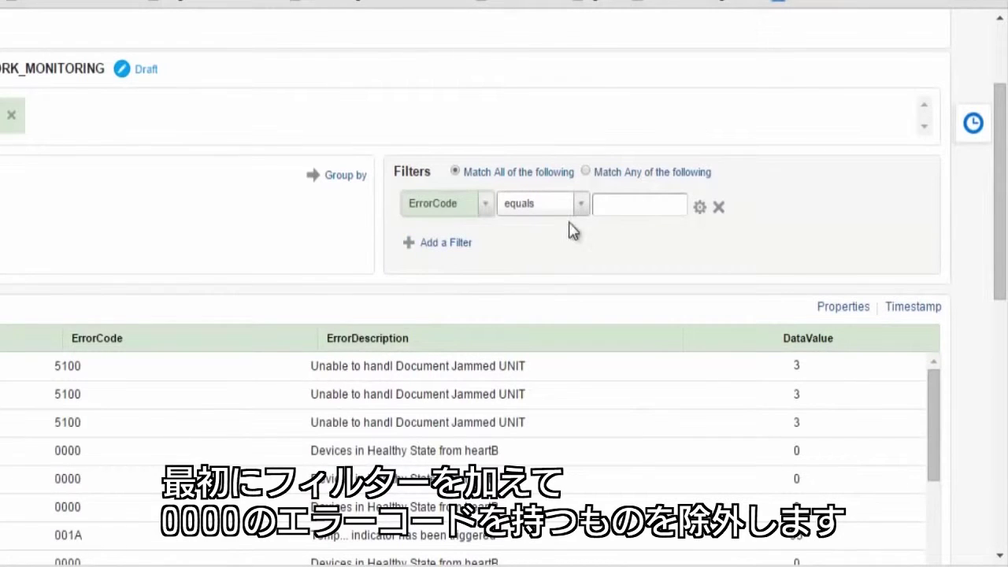
{"action": "left_click", "coordinate": [581, 203]}
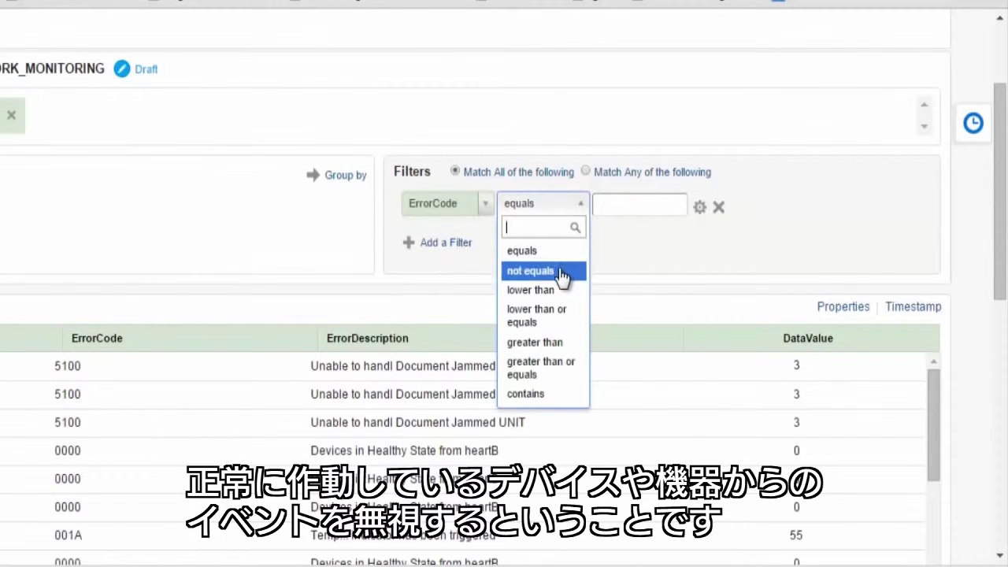
{"action": "left_click", "coordinate": [562, 272]}
{"action": "left_click", "coordinate": [615, 208]}
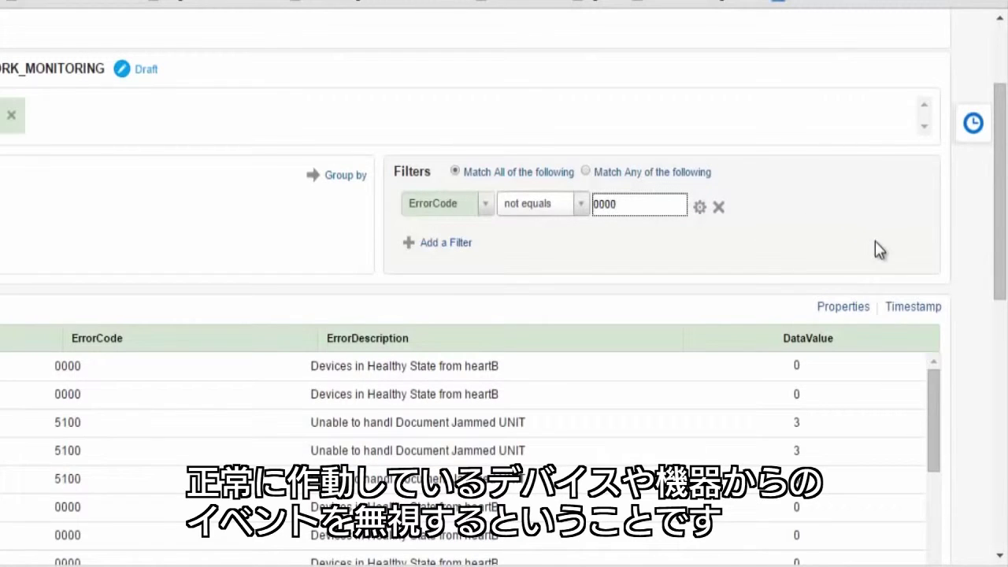
{"action": "left_click", "coordinate": [974, 241]}
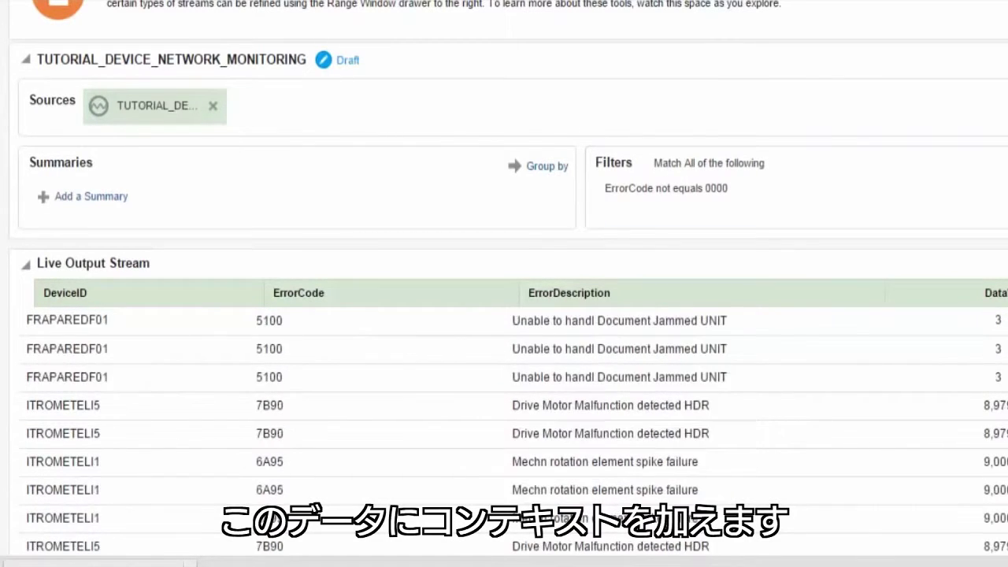
- Add DATA_REFERENCE as a second source and correlate the stream's DeviceID with the reference's id field
{"action": "scroll", "coordinate": [504, 283], "scroll_direction": "up", "scroll_amount": 3}
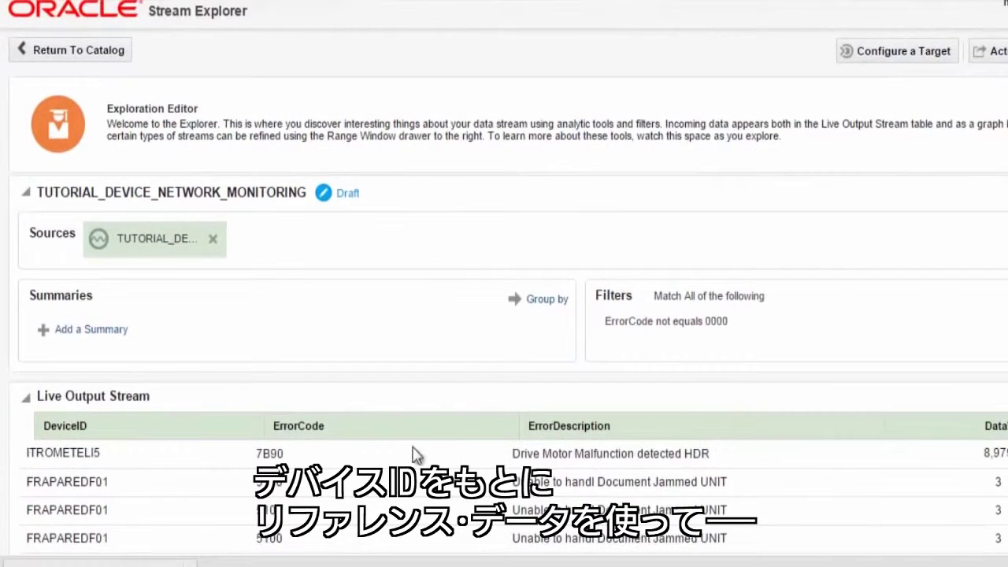
{"action": "left_click", "coordinate": [241, 247]}
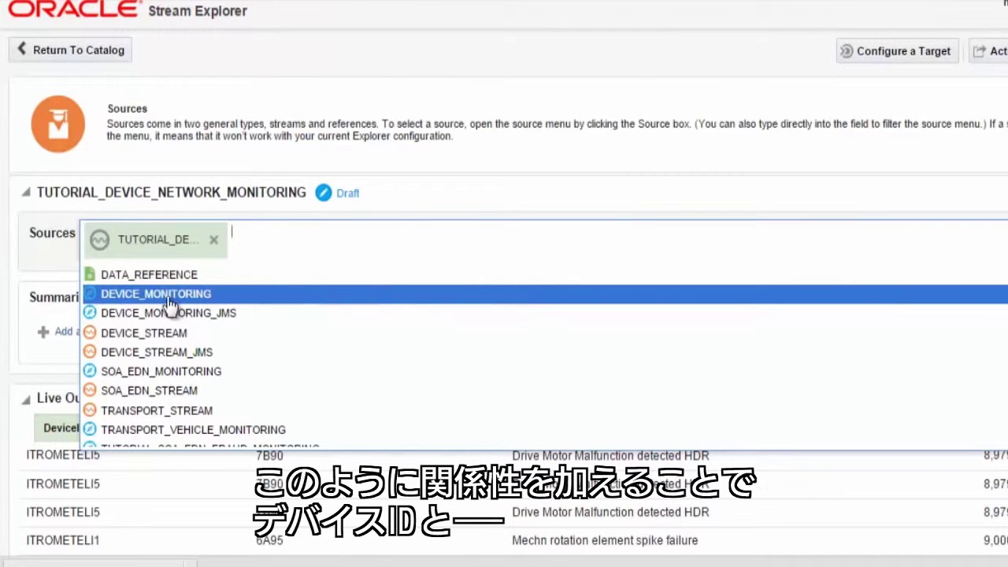
{"action": "left_click", "coordinate": [144, 275]}
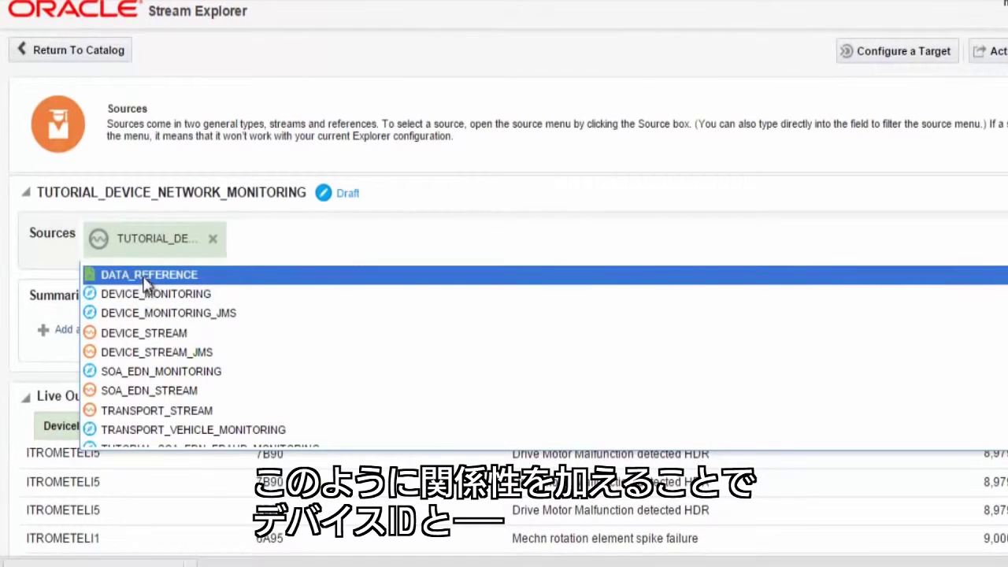
{"action": "left_click", "coordinate": [654, 269]}
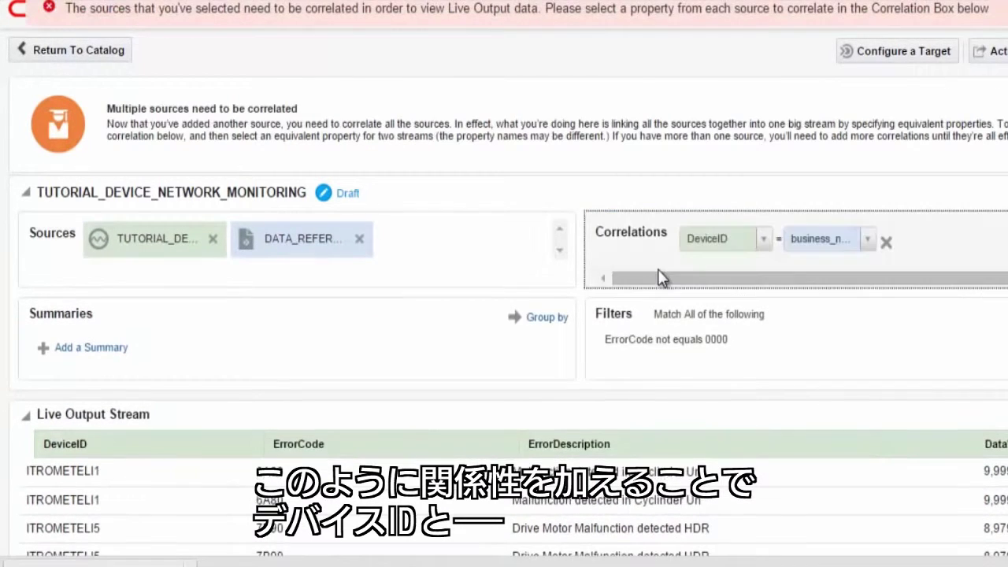
{"action": "left_click", "coordinate": [866, 239]}
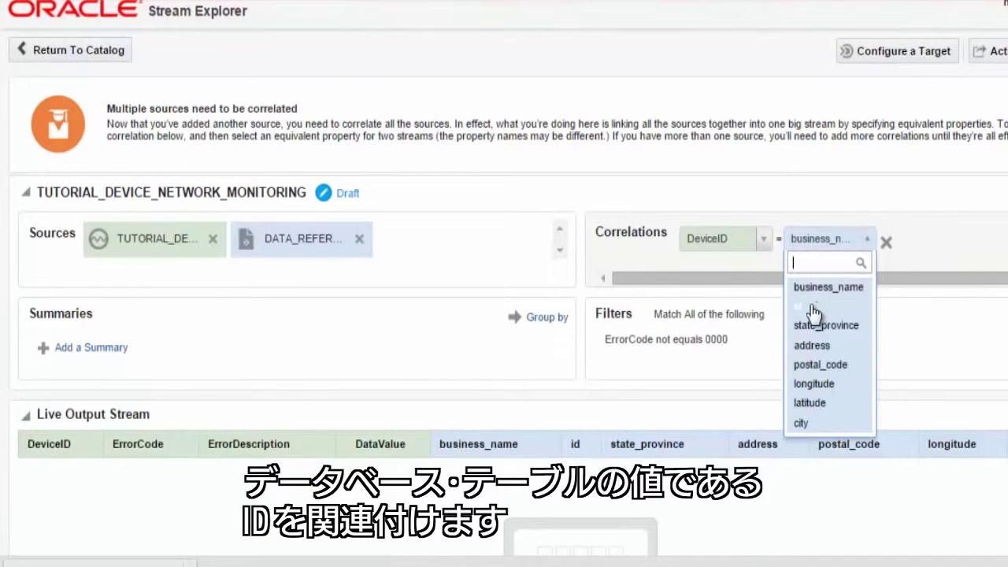
{"action": "left_click", "coordinate": [812, 307]}
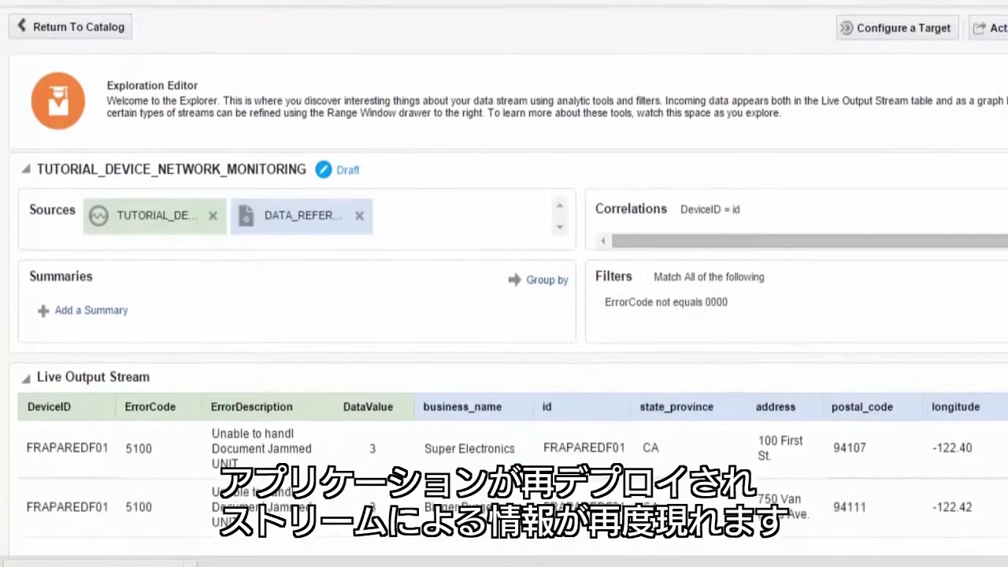
- Hide the duplicate id column from the Live Output Stream table
{"action": "scroll", "coordinate": [504, 315], "scroll_direction": "down", "scroll_amount": 3}
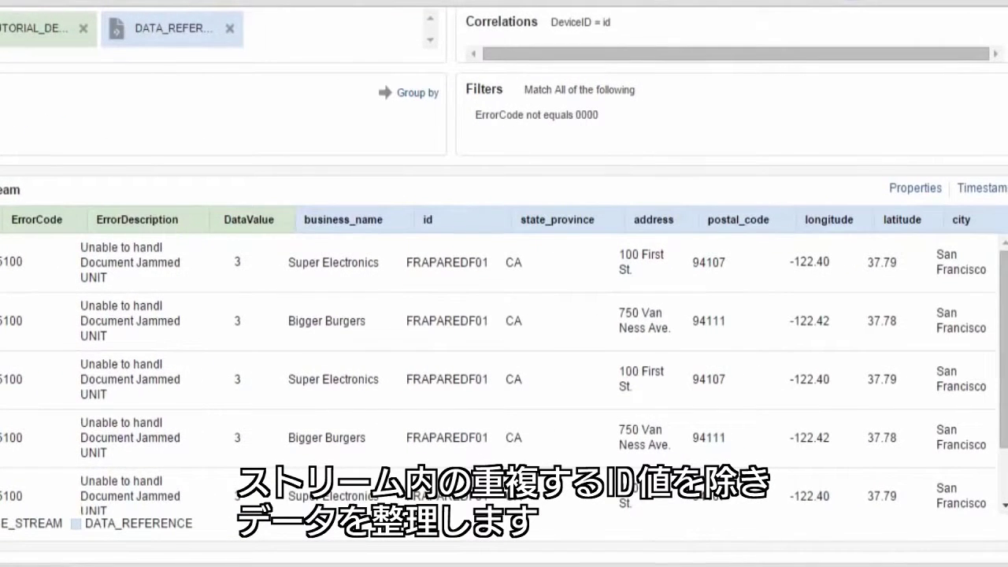
{"action": "left_click", "coordinate": [915, 189]}
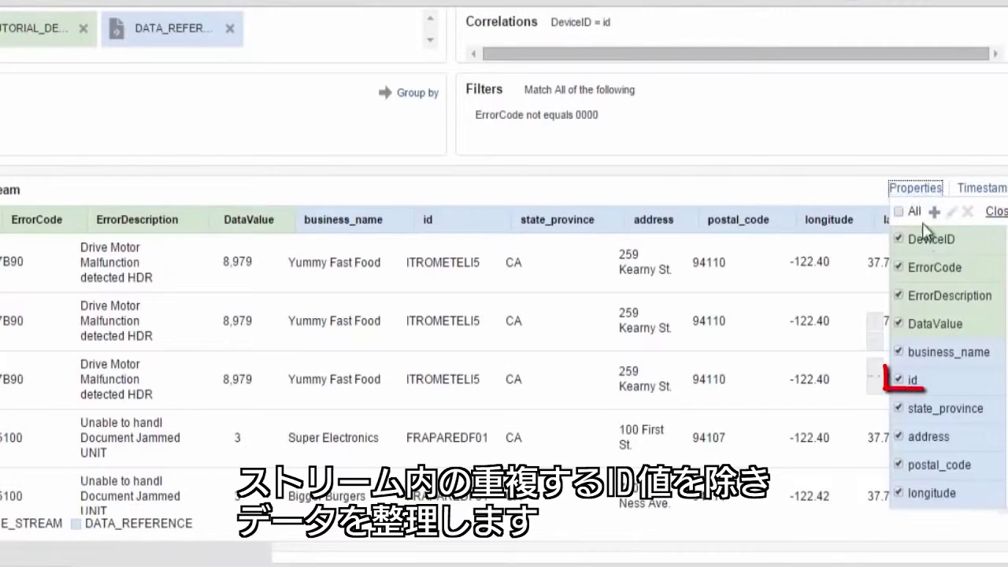
{"action": "left_click", "coordinate": [902, 381]}
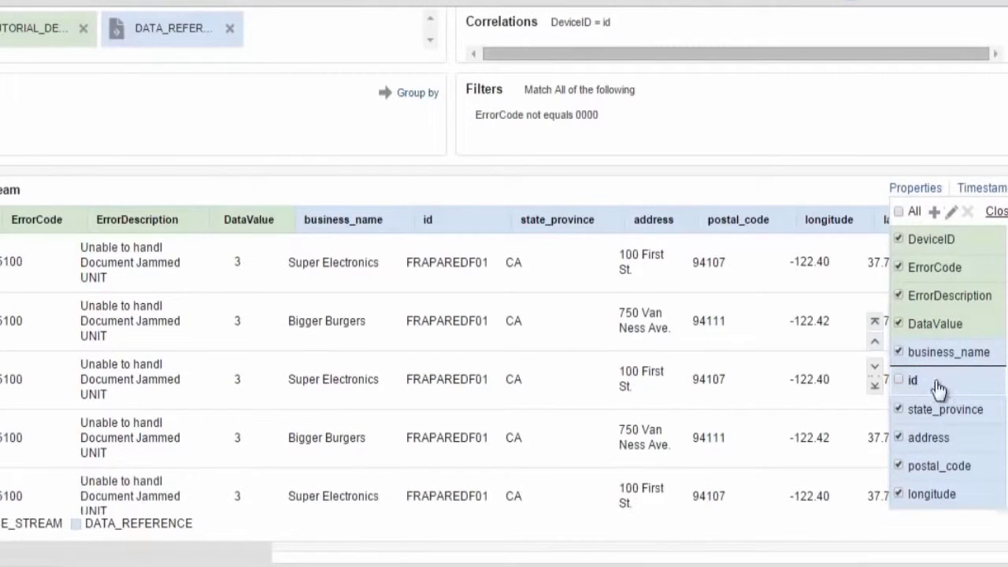
{"action": "left_click", "coordinate": [997, 213]}
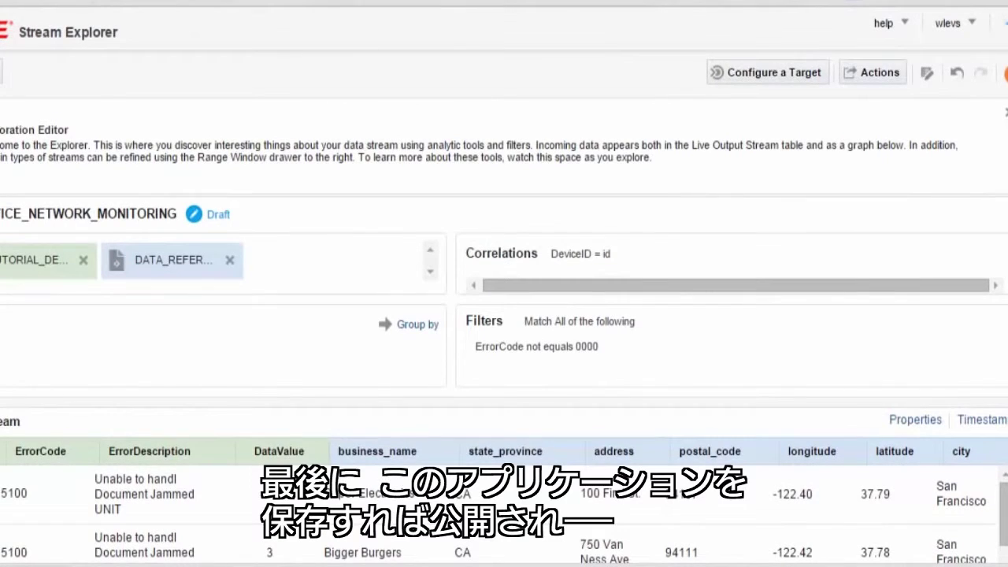
- Publish the TUTORIAL_DEVICE_NETWORK_MONITORING exploration and return to the catalog
{"action": "left_click", "coordinate": [869, 72]}
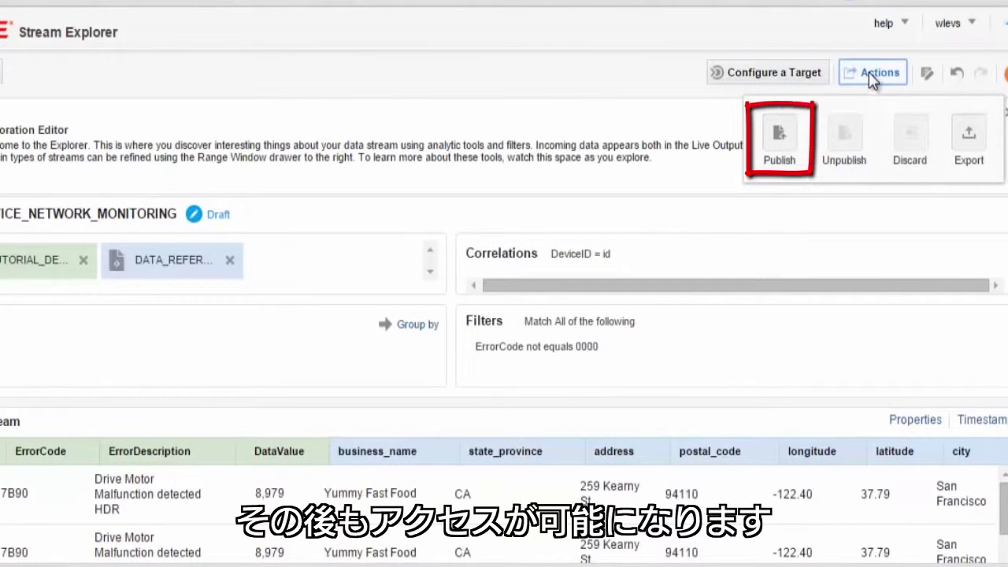
{"action": "left_click", "coordinate": [779, 142]}
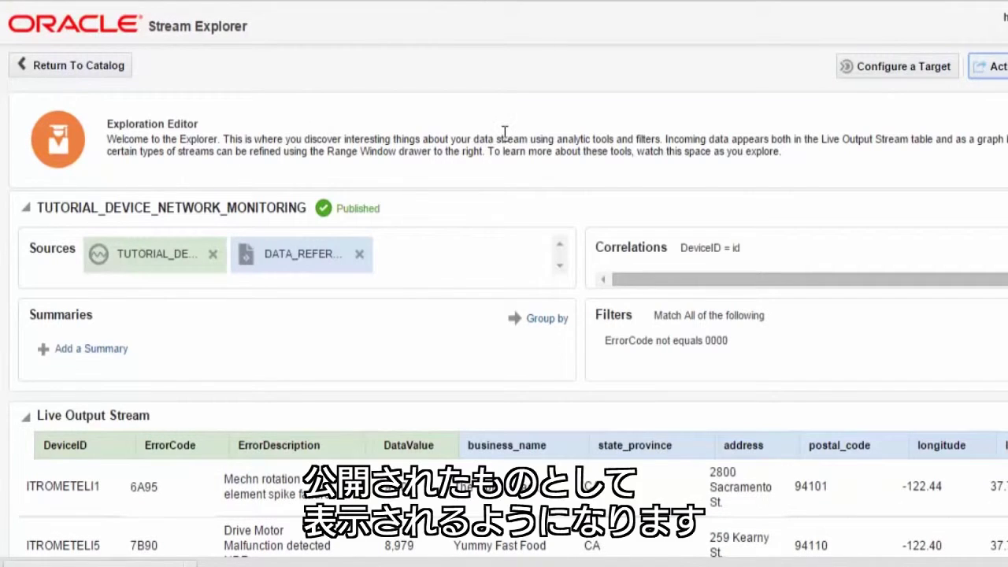
{"action": "left_click", "coordinate": [71, 66]}
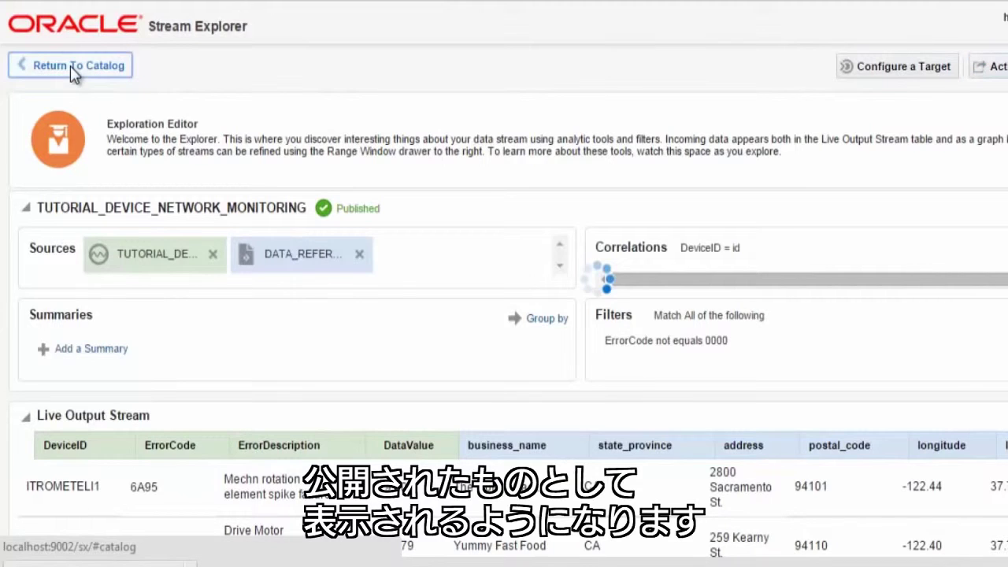